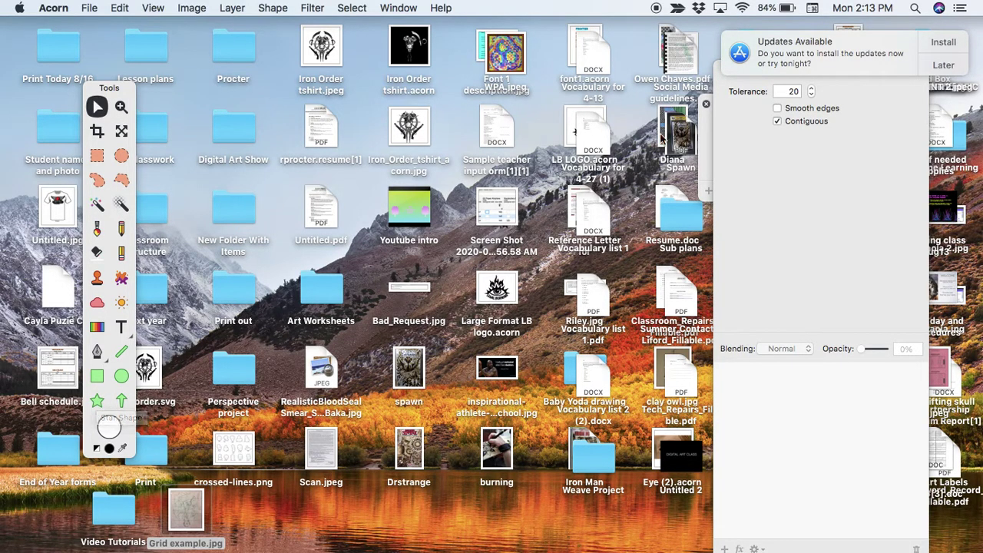
# Step: Create a new blank image 11 inches wide and 8 inches high with a white background
pyautogui.moveTo(719, 75)
pyautogui.mouseDown()
pyautogui.moveTo(740, 68)
pyautogui.moveTo(706, 72)
pyautogui.mouseUp()
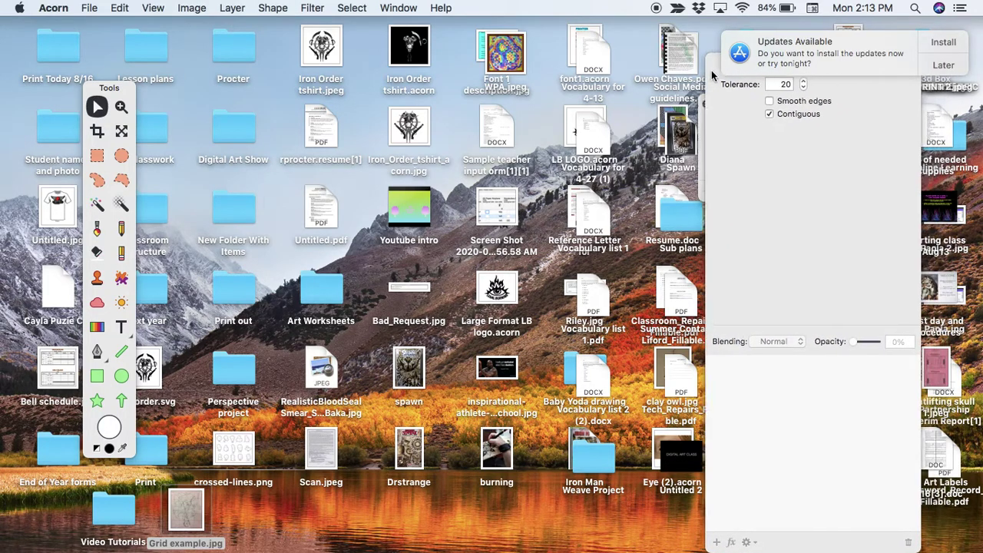
pyautogui.click(89, 9)
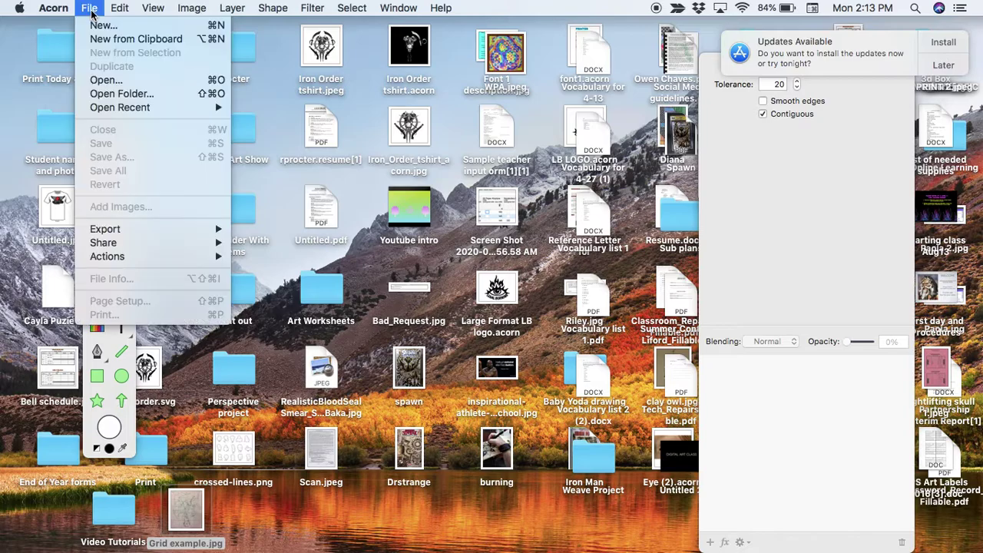
pyautogui.click(100, 26)
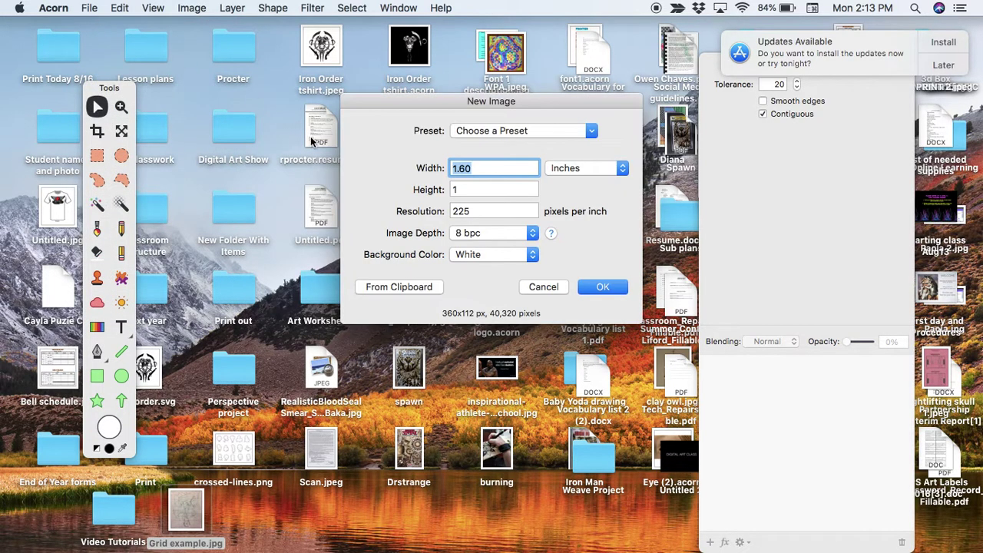
pyautogui.doubleClick(474, 169)
pyautogui.write('11')
pyautogui.press('Tab')
pyautogui.write('8')
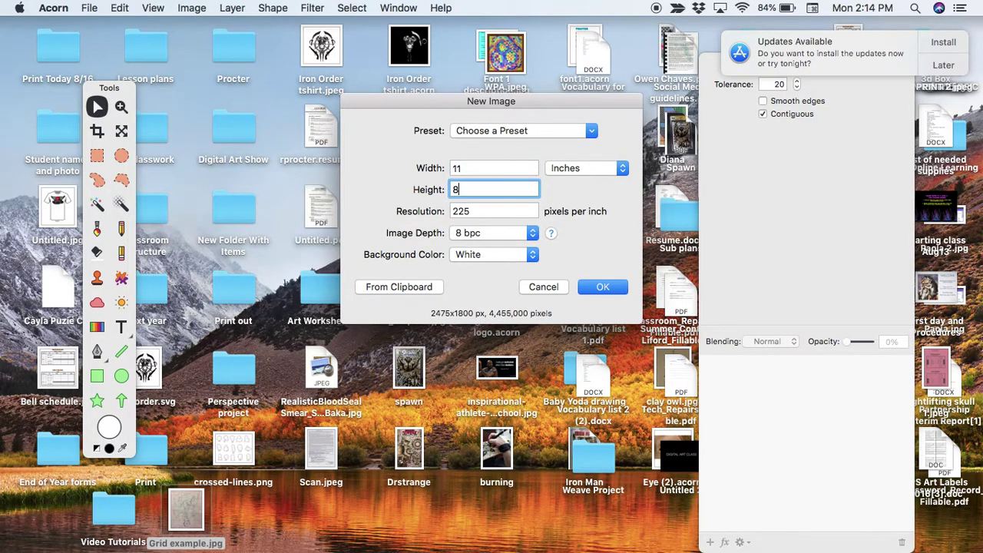
pyautogui.click(593, 289)
pyautogui.press('super+minus')
pyautogui.press('super+minus')
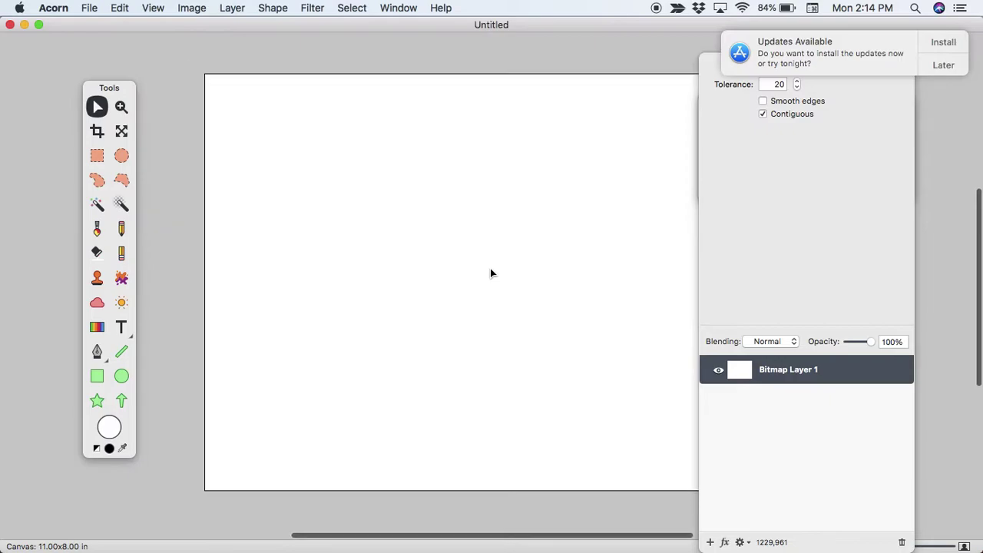
pyautogui.hscroll(3, 490, 269)
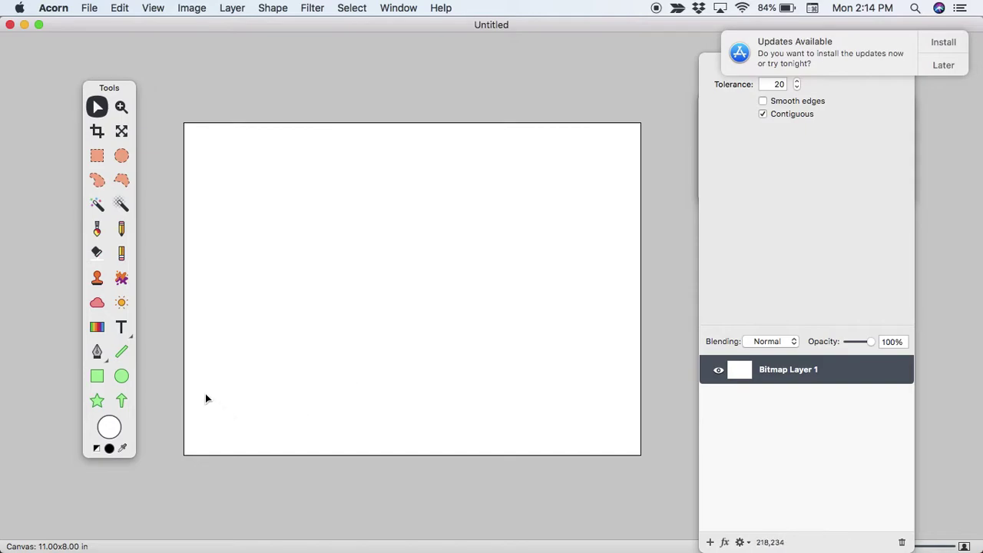
# Step: Draw a rectangle about 1541 by 623 px in the upper half of the canvas with a Midnight fill
pyautogui.click(98, 376)
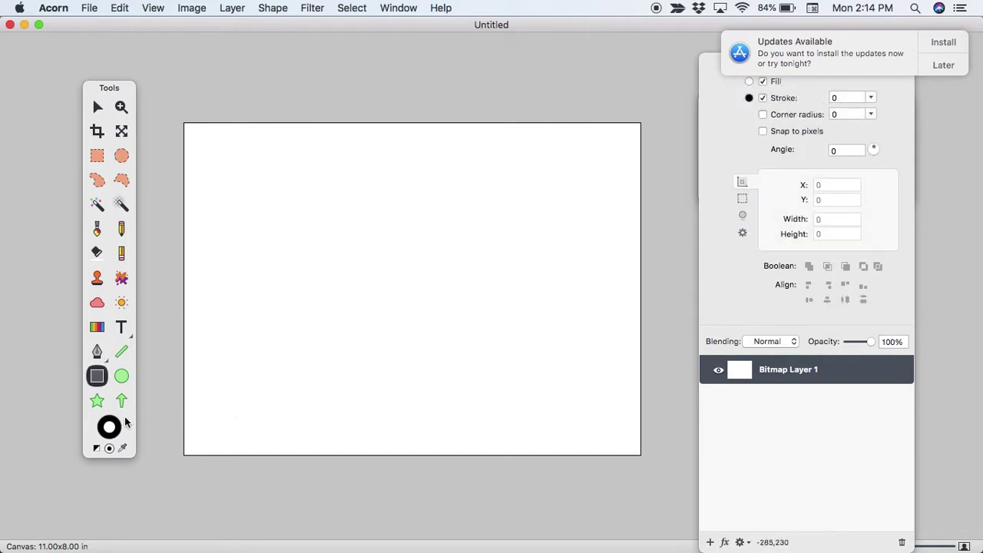
pyautogui.click(713, 77)
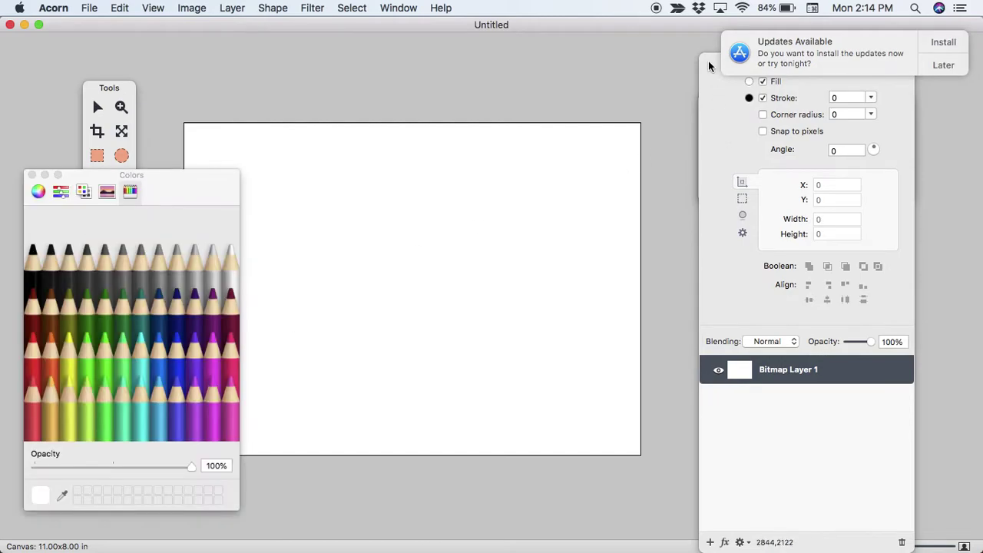
pyautogui.moveTo(709, 64); pyautogui.dragTo(705, 63)
pyautogui.click(175, 319)
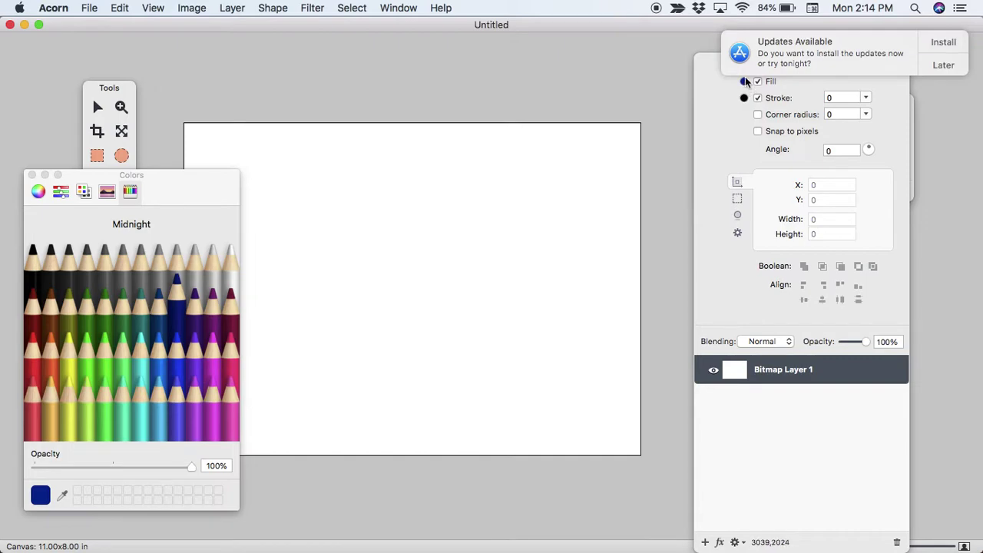
pyautogui.moveTo(271, 156); pyautogui.dragTo(555, 270)
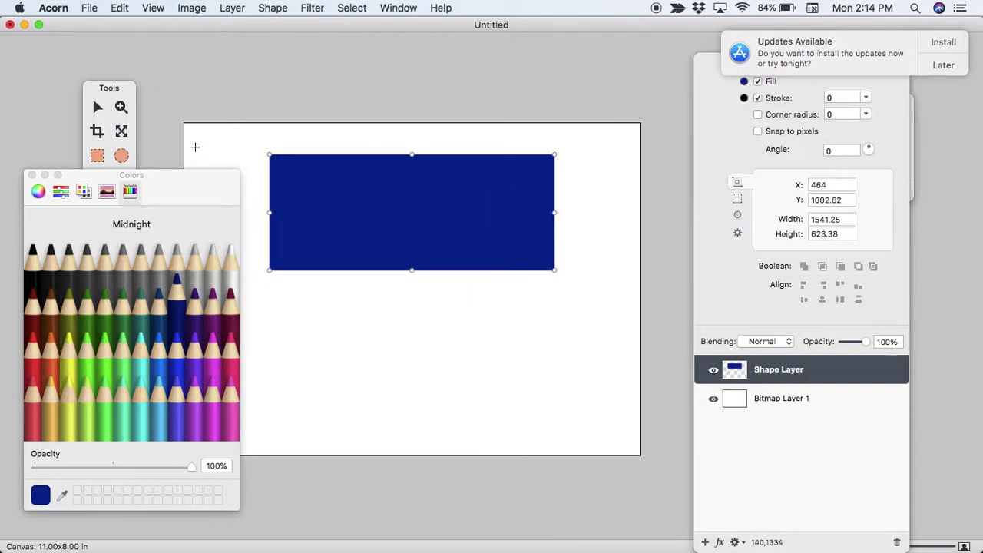
# Step: Move the rectangle to the canvas's lower-left area and reduce its height to about 367 px
pyautogui.click(100, 108)
pyautogui.moveTo(163, 170); pyautogui.dragTo(122, 191)
pyautogui.moveTo(364, 203); pyautogui.dragTo(307, 361)
pyautogui.moveTo(147, 206); pyautogui.dragTo(101, 200)
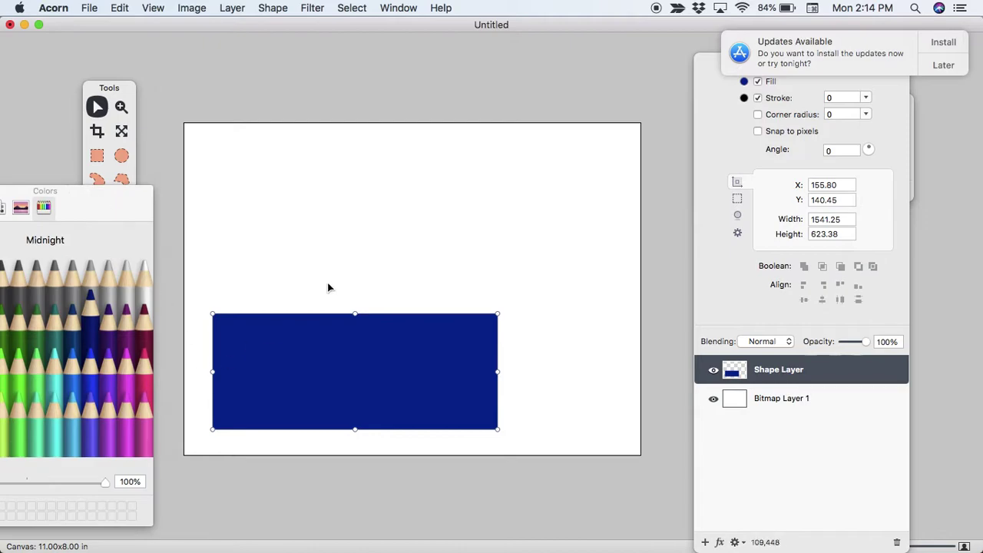
pyautogui.moveTo(355, 313); pyautogui.dragTo(355, 359)
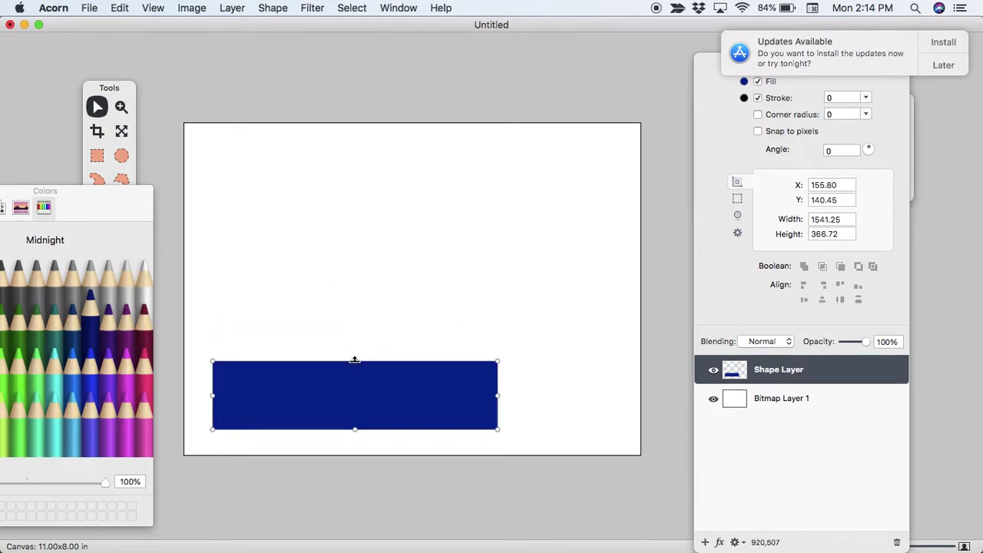
# Step: Duplicate the rectangle twice above the original, narrowing the uppermost copy to about 1053 px and tilting it to about -29 degrees
pyautogui.moveTo(398, 395); pyautogui.dragTo(395, 295)
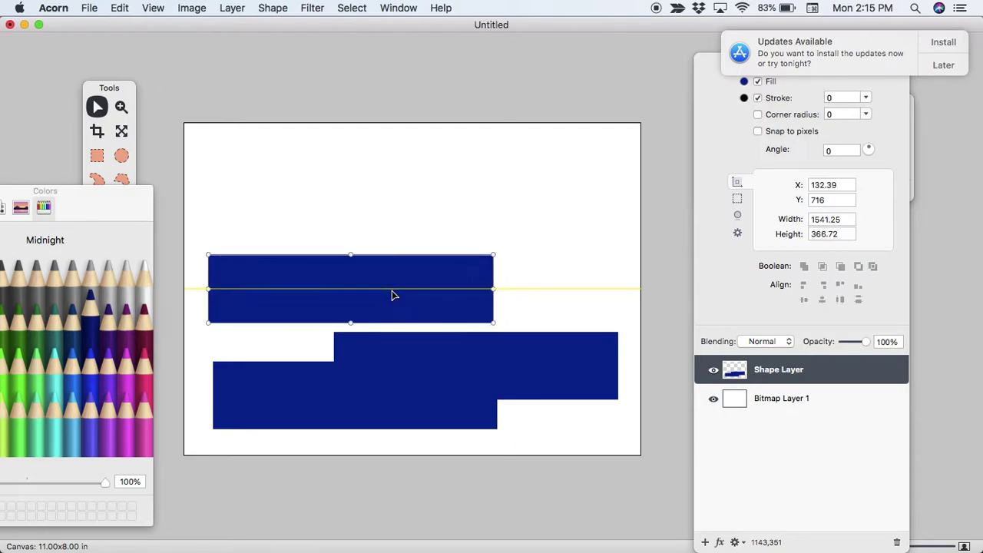
pyautogui.moveTo(206, 291); pyautogui.dragTo(298, 301)
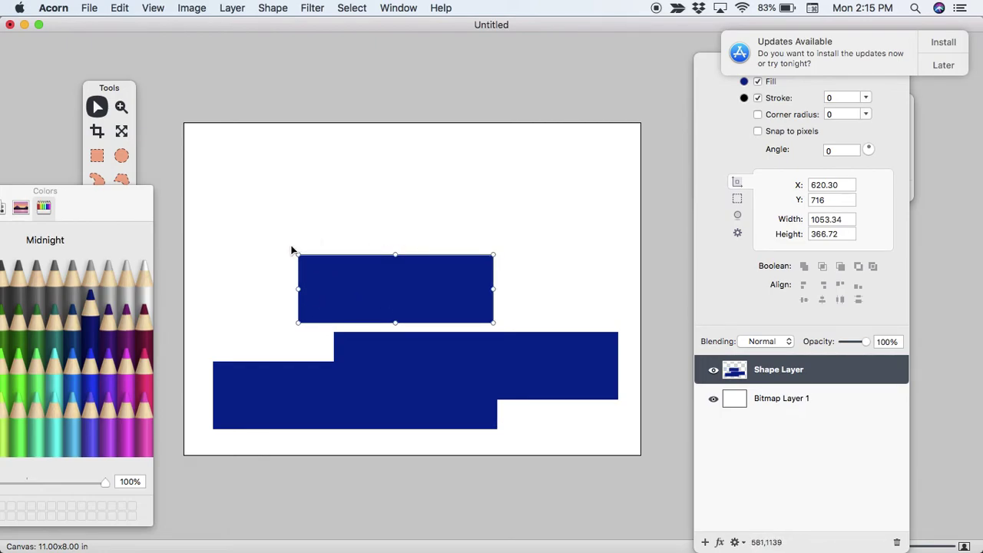
pyautogui.moveTo(292, 247); pyautogui.dragTo(336, 208)
pyautogui.moveTo(351, 257); pyautogui.dragTo(357, 274)
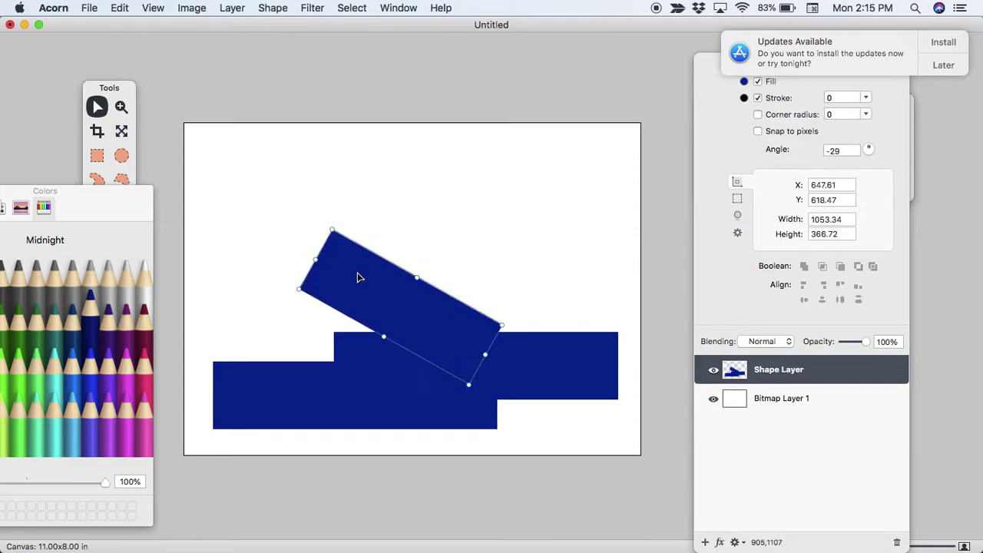
# Step: Fill the right-hand horizontal rectangle with Aqua and the tilted rectangle with Turquoise
pyautogui.click(302, 378)
pyautogui.click(359, 352)
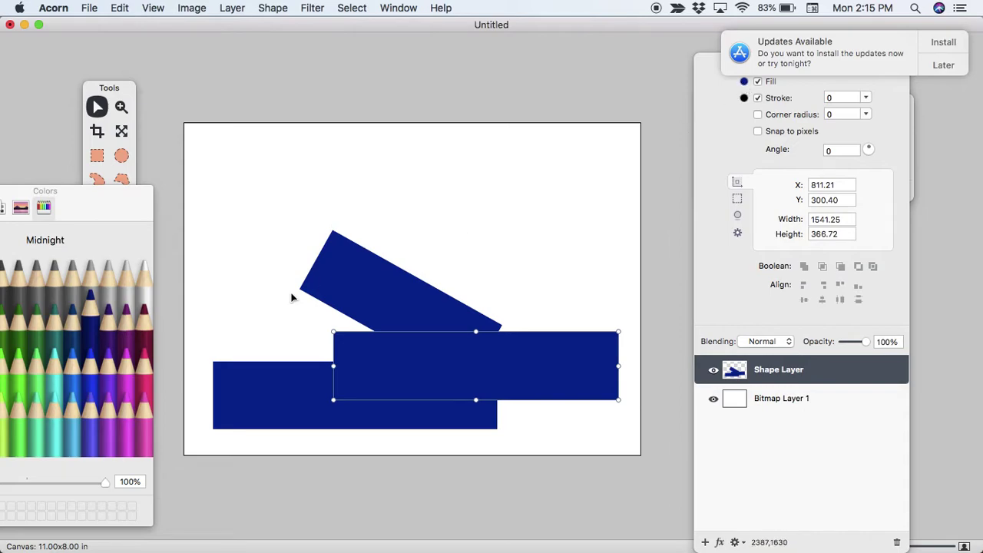
pyautogui.click(74, 374)
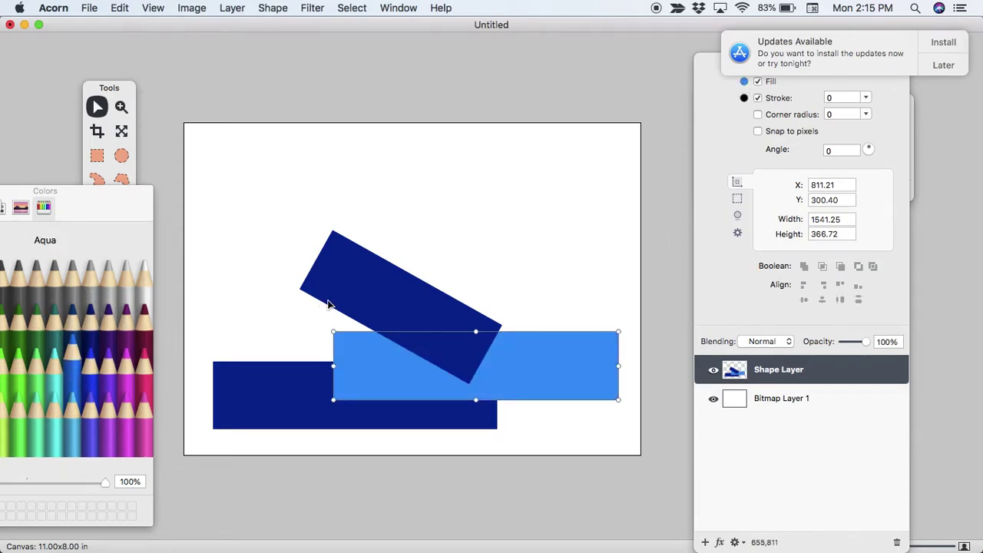
pyautogui.click(363, 292)
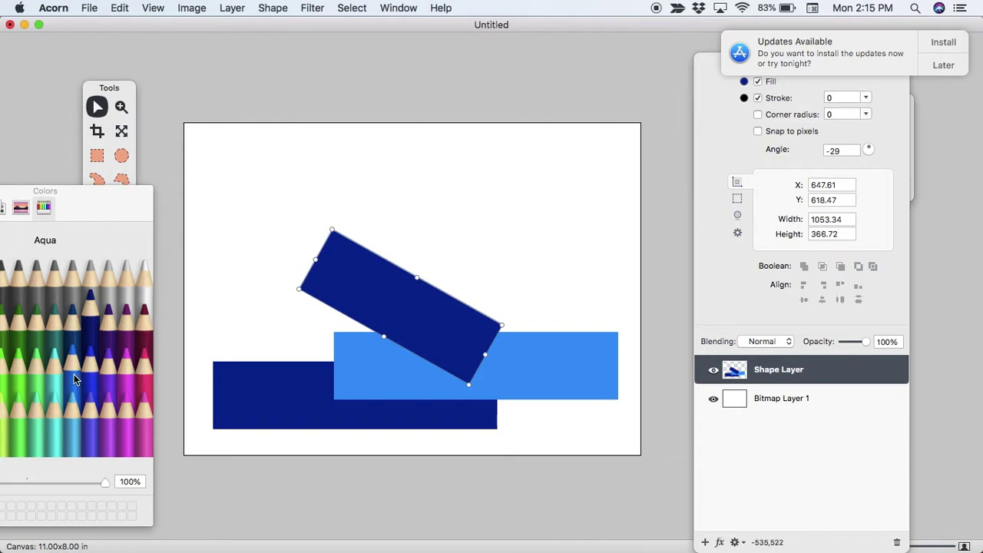
pyautogui.click(53, 370)
pyautogui.click(243, 154)
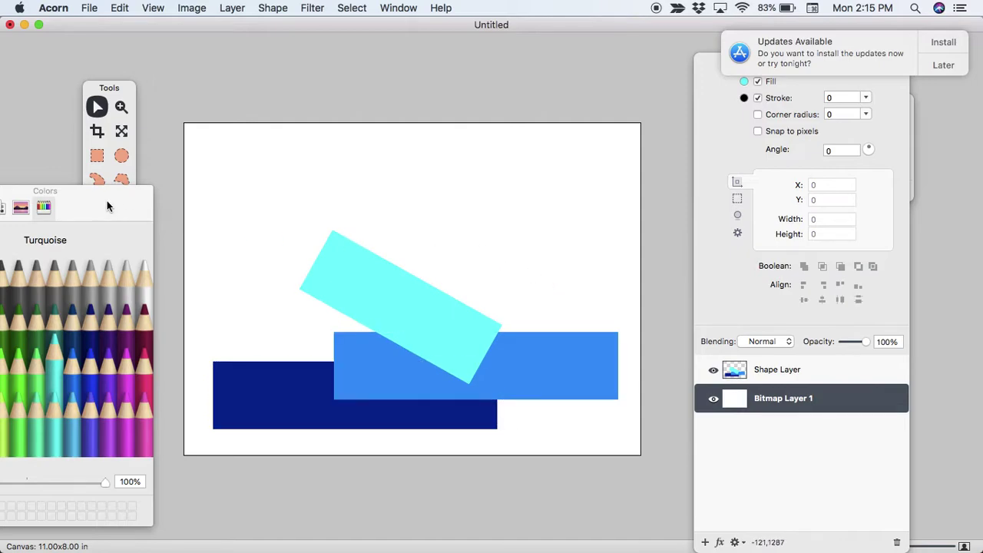
# Step: Draw a five-pointed turquoise star with a radius of about 291 px above the tilted rectangle
pyautogui.moveTo(91, 197); pyautogui.dragTo(24, 417)
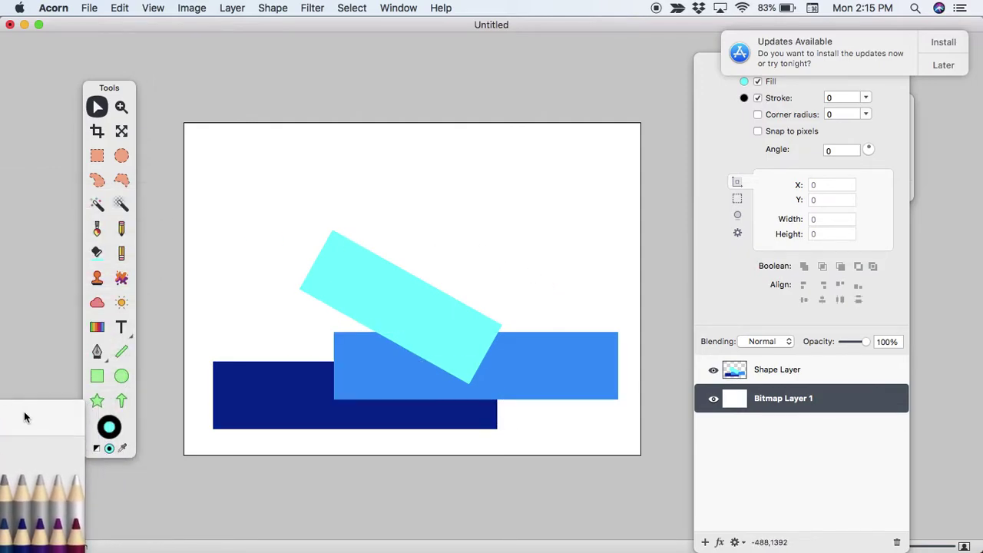
pyautogui.click(97, 404)
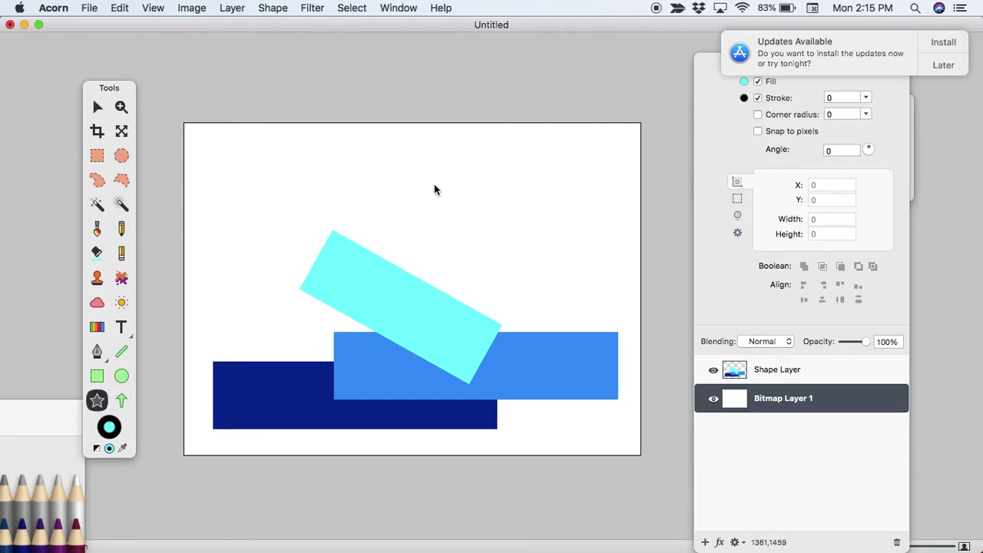
pyautogui.moveTo(435, 185); pyautogui.dragTo(468, 231)
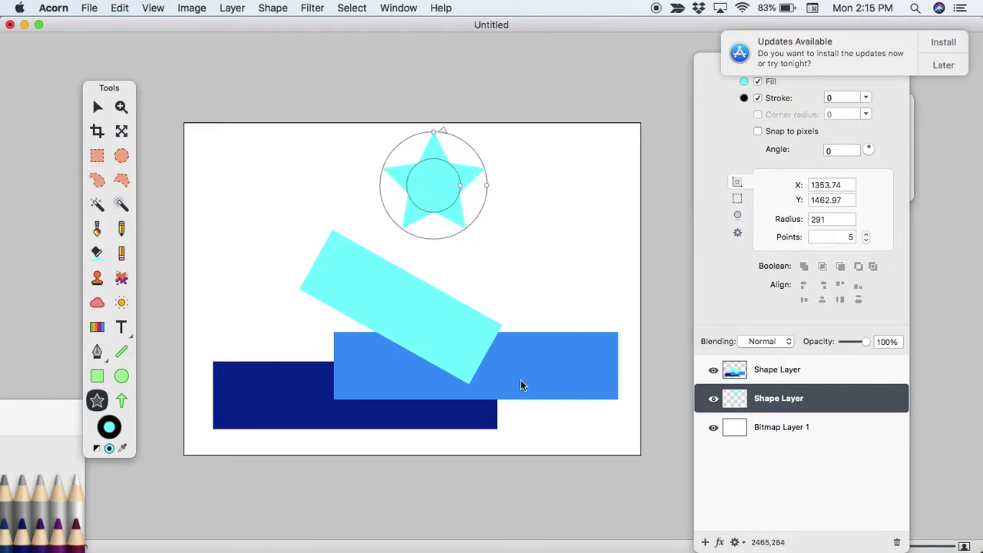
# Step: Rename the rectangles' layer "blocks" and toggle its visibility off and back on
pyautogui.doubleClick(764, 372)
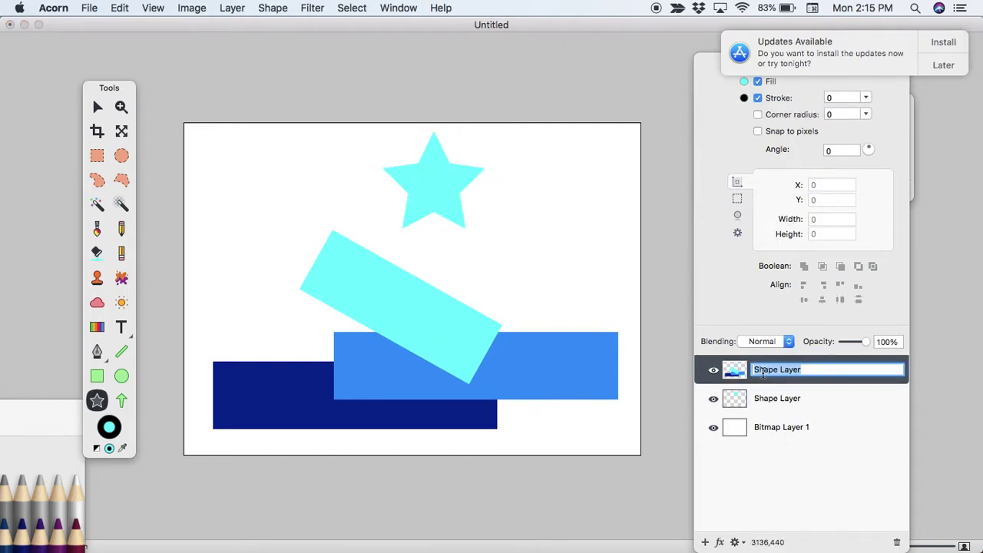
pyautogui.write('blocks')
pyautogui.press('Return')
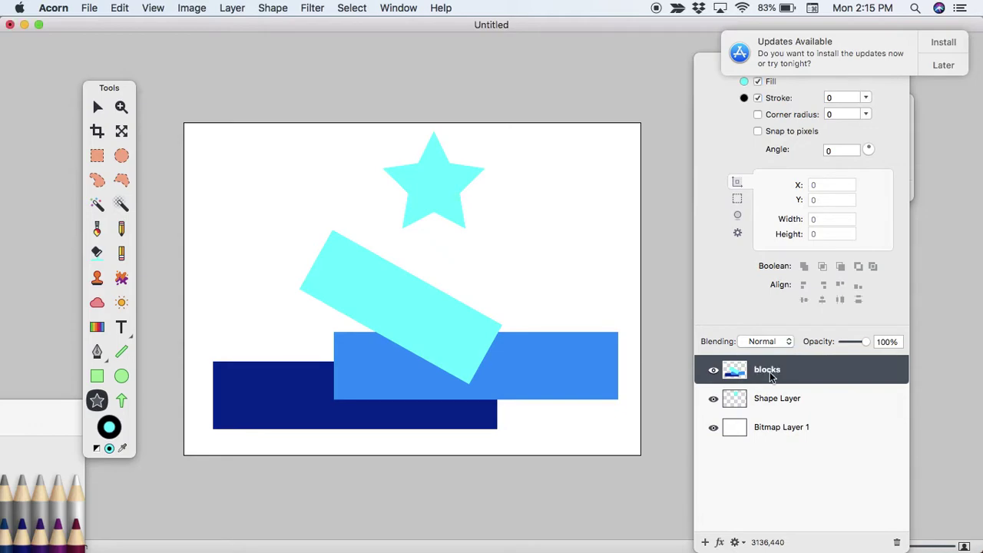
pyautogui.click(713, 369)
pyautogui.click(713, 370)
# Step: Change the star to 8 points, enlarge its inner circle and reduce its outer radius to about 274 px
pyautogui.moveTo(442, 194); pyautogui.dragTo(443, 195)
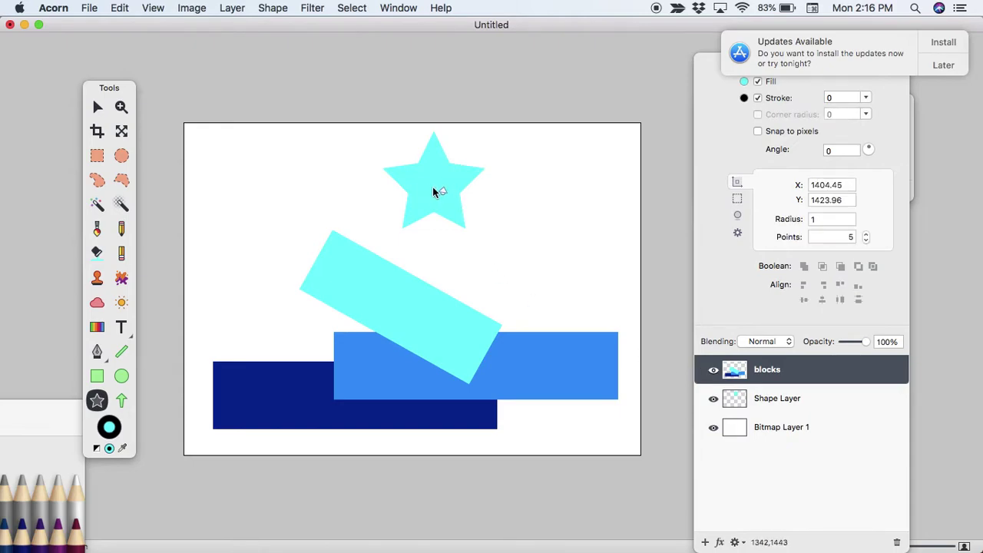
pyautogui.press('super+z')
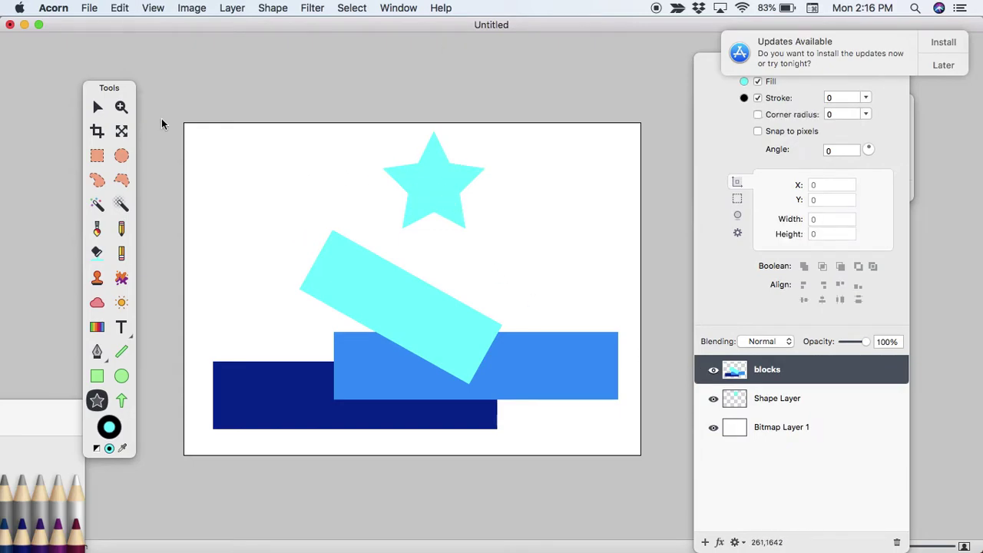
pyautogui.click(96, 108)
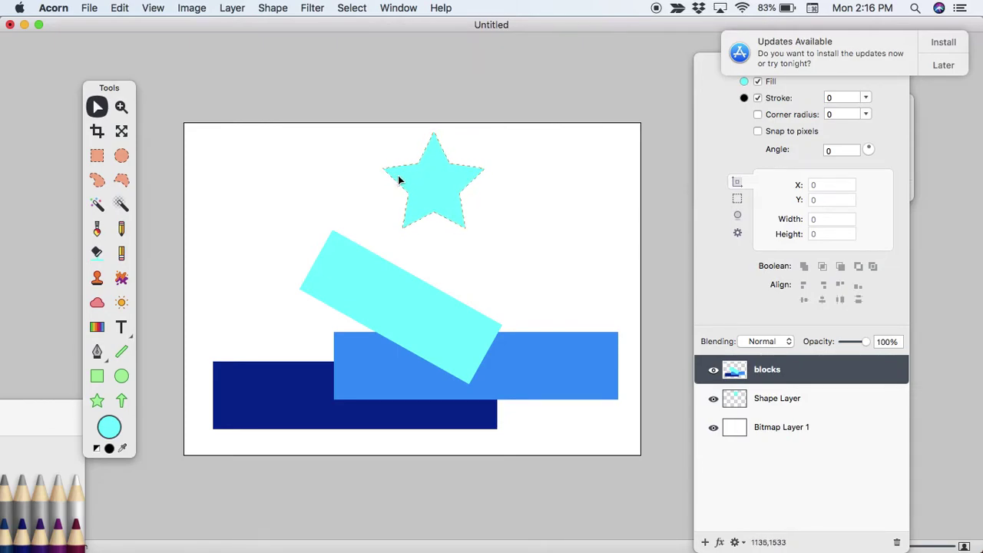
pyautogui.click(432, 185)
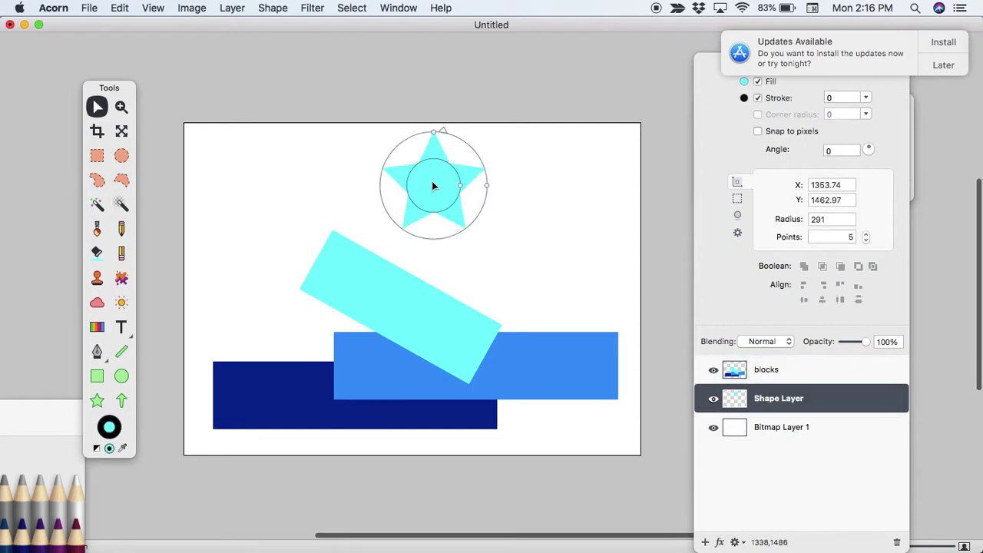
pyautogui.scroll(5, 432, 185)
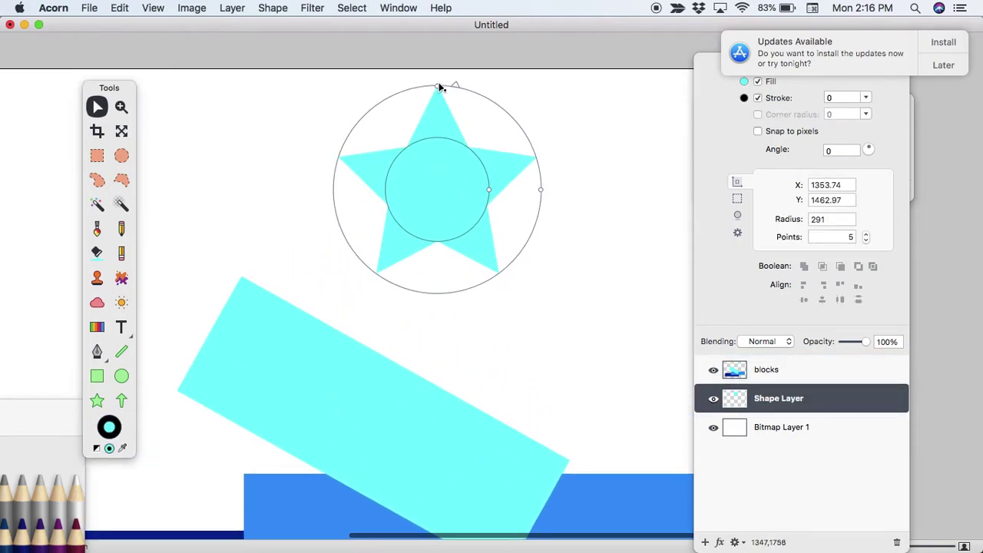
pyautogui.moveTo(437, 87); pyautogui.dragTo(463, 91)
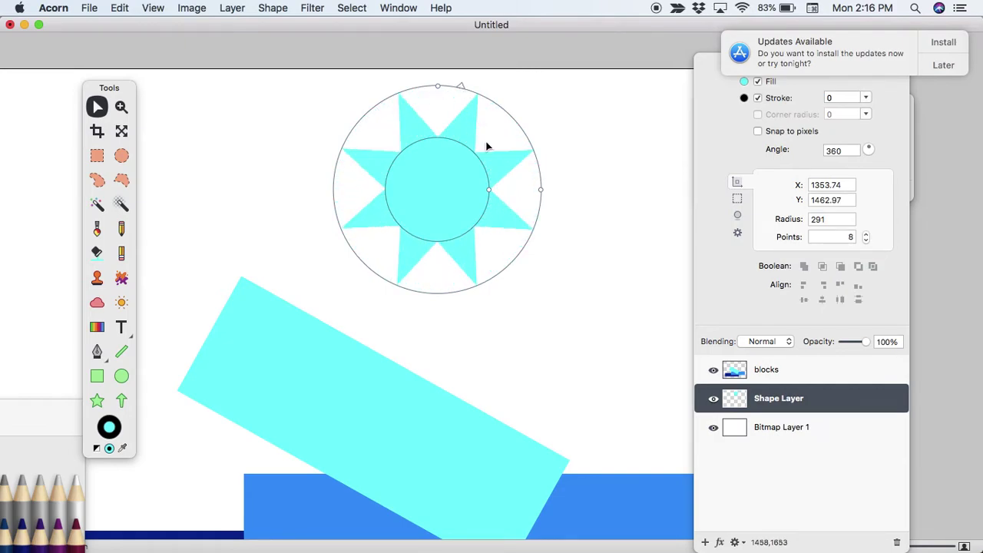
pyautogui.moveTo(543, 193); pyautogui.dragTo(506, 189)
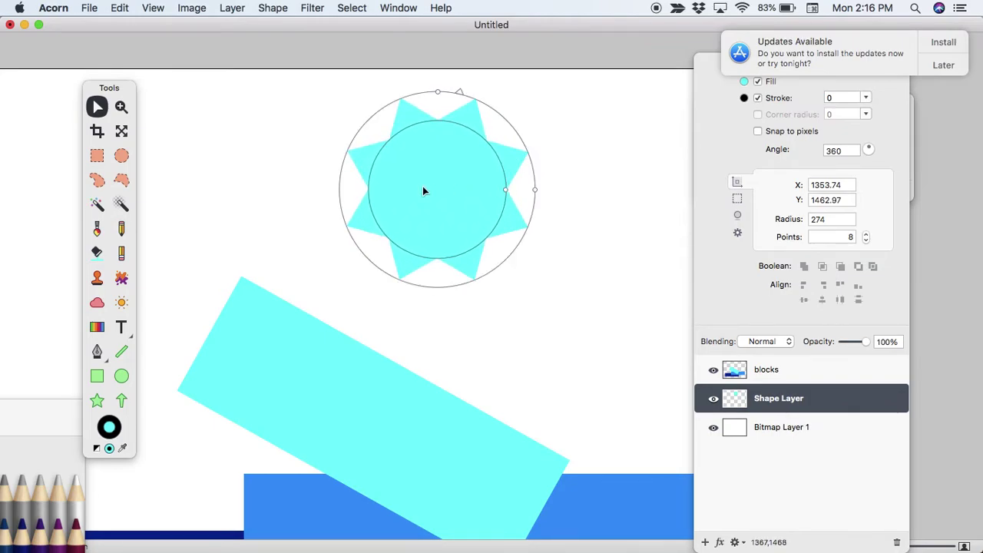
pyautogui.click(236, 126)
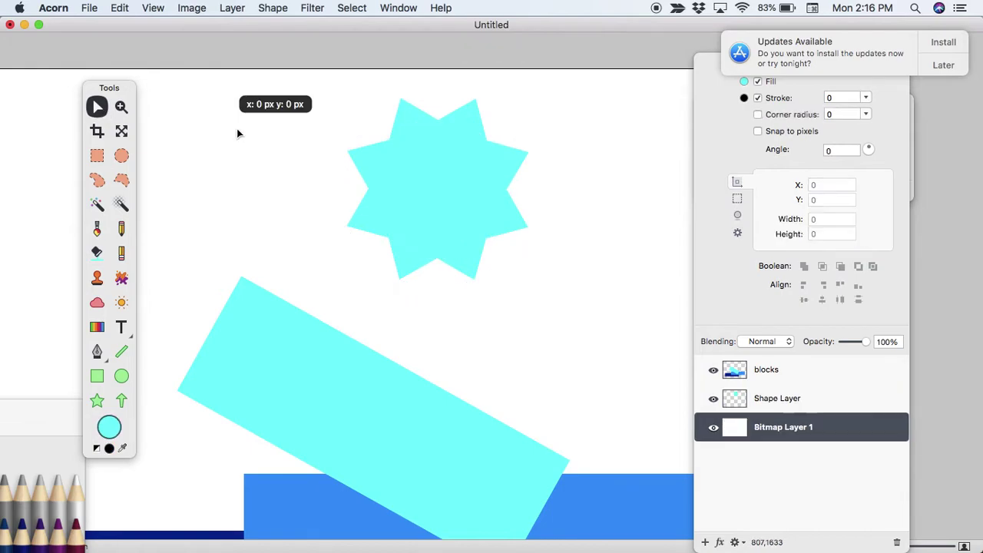
# Step: Duplicate the eight-pointed star to the lower right of the original and shrink the copy to a radius of about 152 px
pyautogui.click(431, 185)
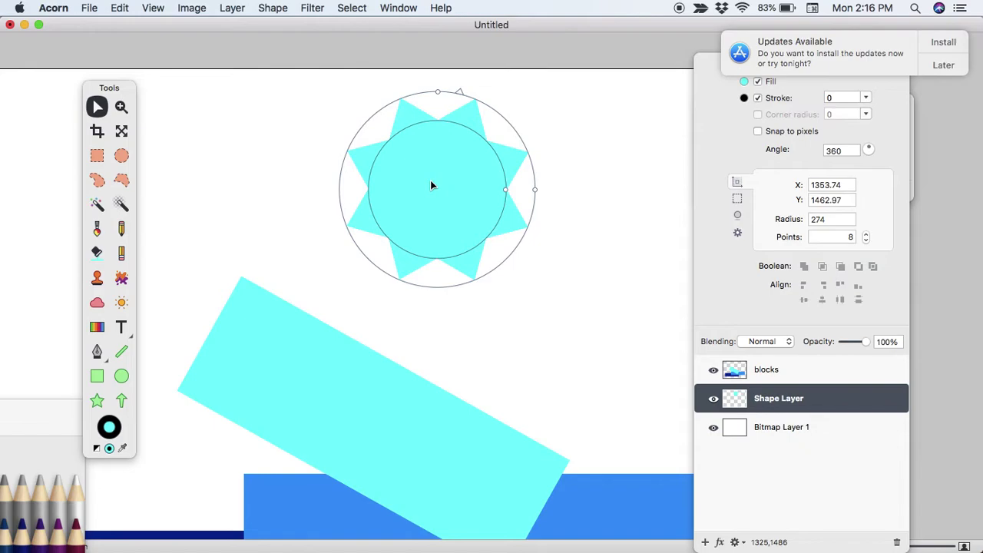
pyautogui.click(202, 128)
pyautogui.click(437, 198)
pyautogui.moveTo(437, 200); pyautogui.dragTo(578, 319)
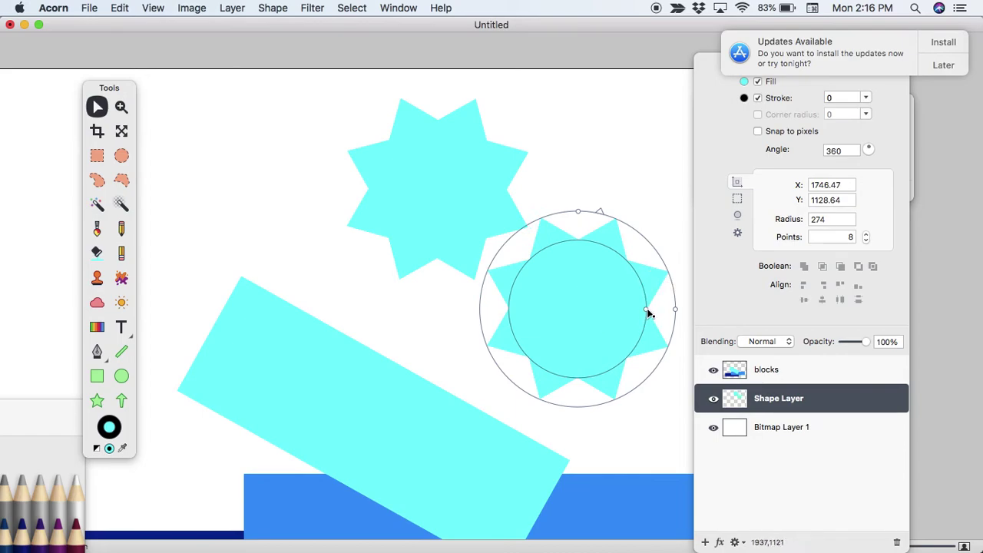
pyautogui.moveTo(676, 309); pyautogui.dragTo(634, 309)
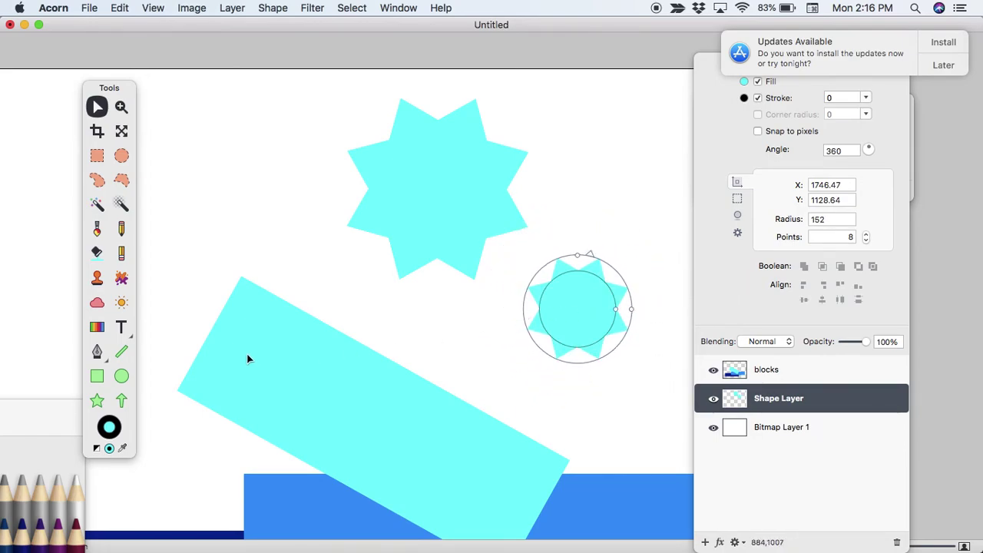
# Step: Fill the small eight-pointed star with Midnight and centre it on the large turquoise star
pyautogui.moveTo(54, 406)
pyautogui.mouseDown()
pyautogui.moveTo(74, 270)
pyautogui.moveTo(116, 122)
pyautogui.mouseUp()
pyautogui.click(120, 292)
pyautogui.click(89, 256)
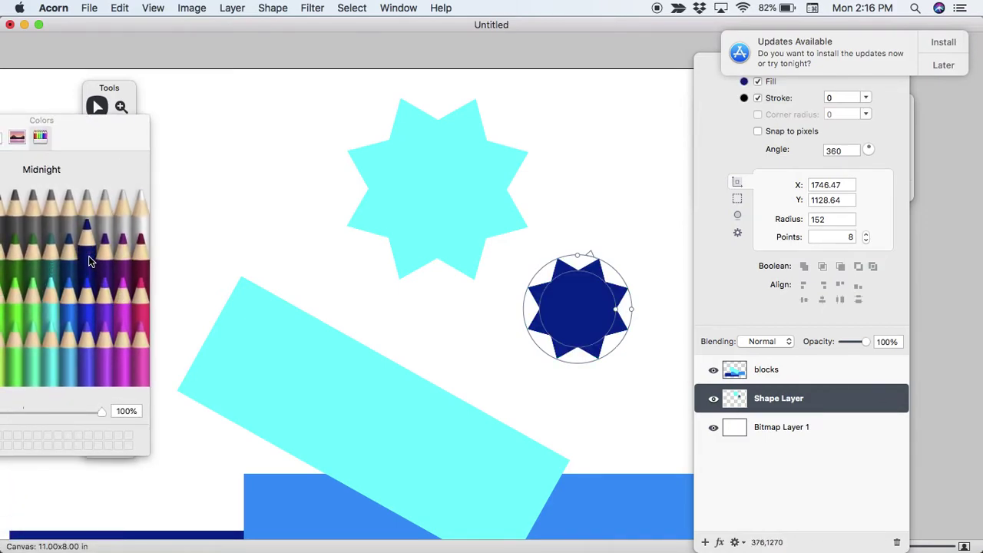
pyautogui.moveTo(570, 313); pyautogui.dragTo(430, 203)
pyautogui.moveTo(427, 198); pyautogui.dragTo(426, 189)
pyautogui.click(292, 164)
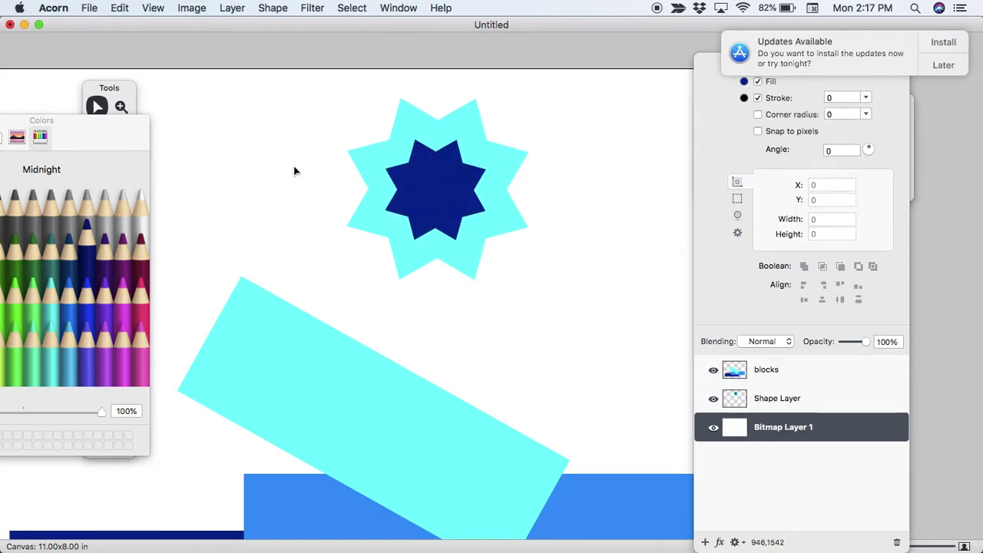
# Step: Move the turquoise star above the left end of the dark blue rectangle and place the Midnight star back on its centre
pyautogui.press('super+minus')
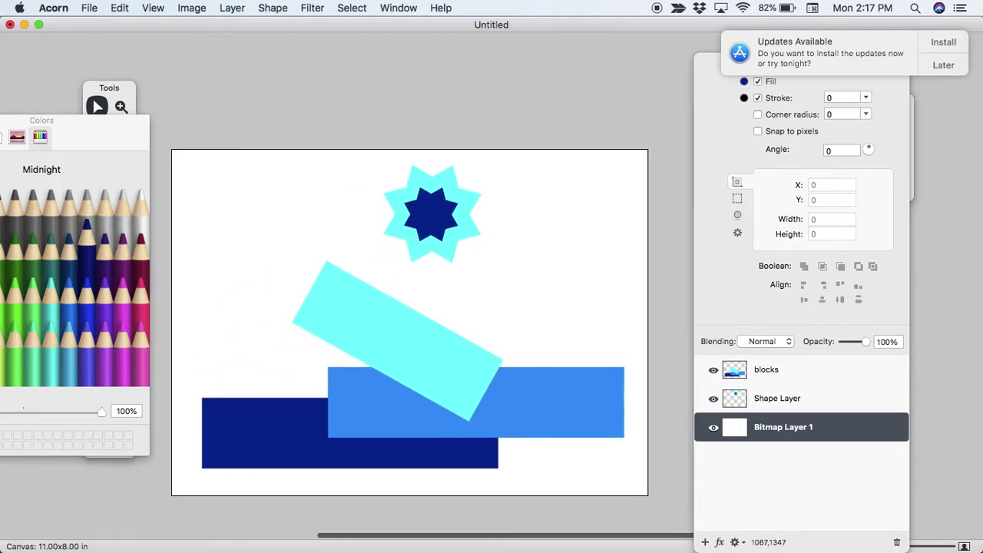
pyautogui.moveTo(424, 175); pyautogui.dragTo(230, 304)
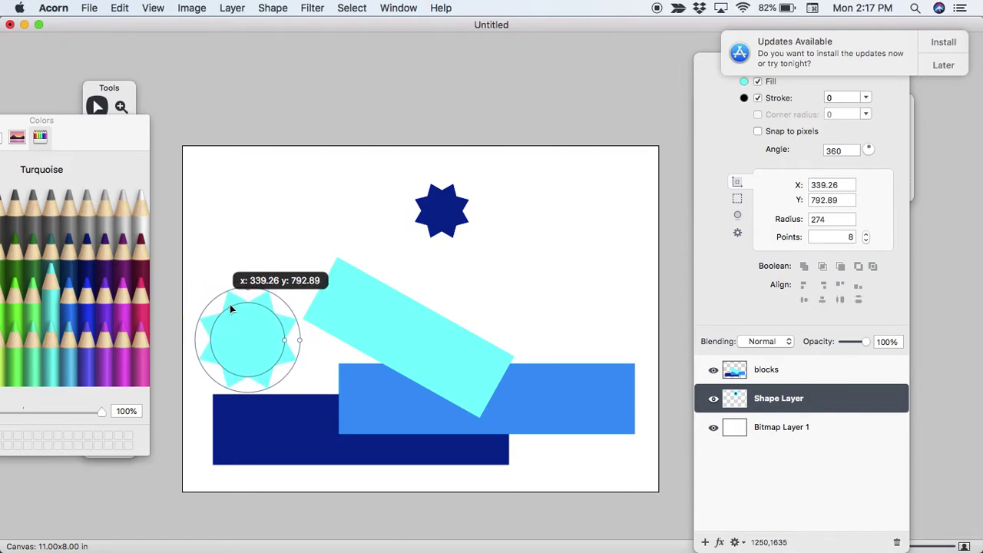
pyautogui.moveTo(451, 211); pyautogui.dragTo(255, 337)
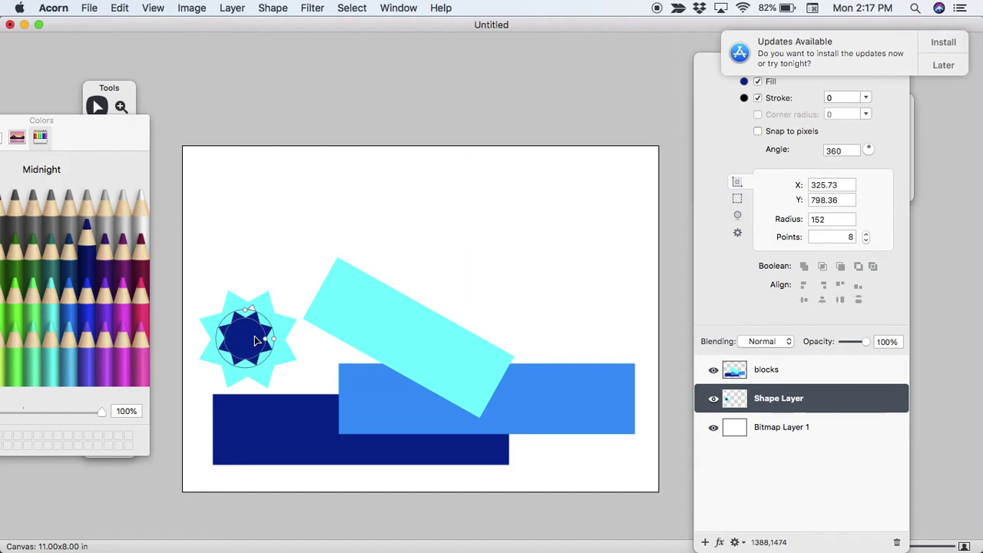
# Step: Add two copies of the Midnight star above the original, one shrunk and one with 14 points and a smaller inner circle
pyautogui.press('super+d')
pyautogui.moveTo(256, 341); pyautogui.dragTo(288, 289)
pyautogui.moveTo(269, 321); pyautogui.dragTo(237, 284)
pyautogui.scroll(5, 246, 302)
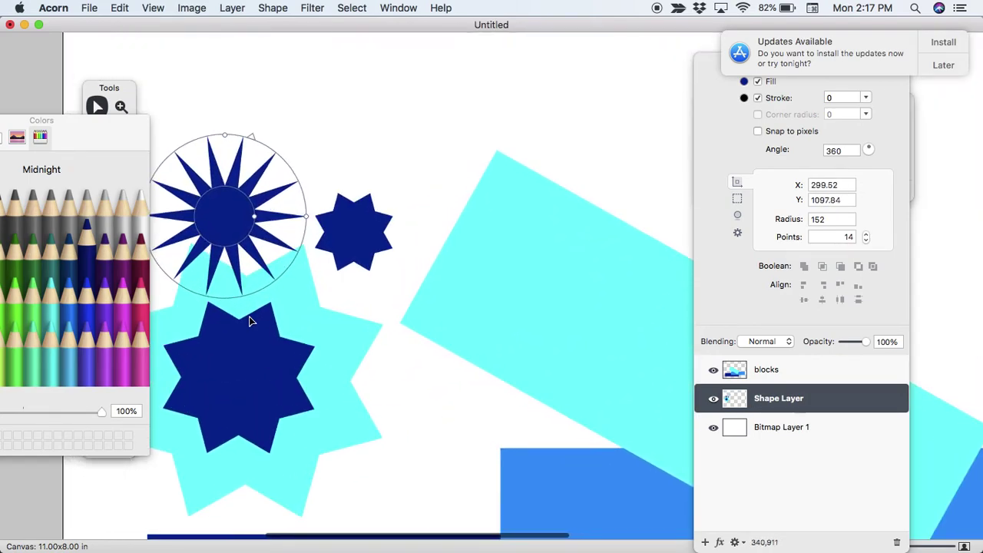
# Step: Send the 14-point star to the back of its layer's shapes
pyautogui.hscroll(-1, 266, 291)
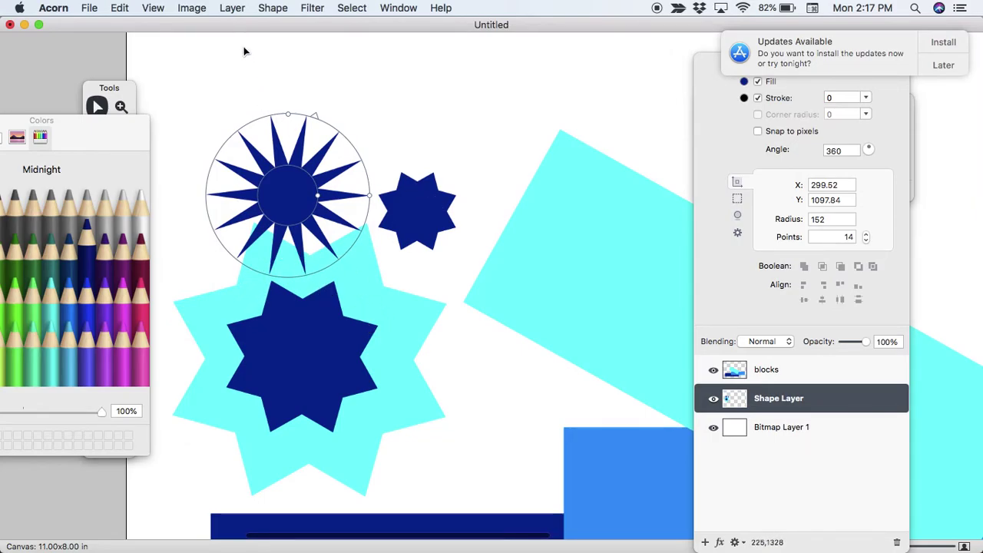
pyautogui.click(269, 9)
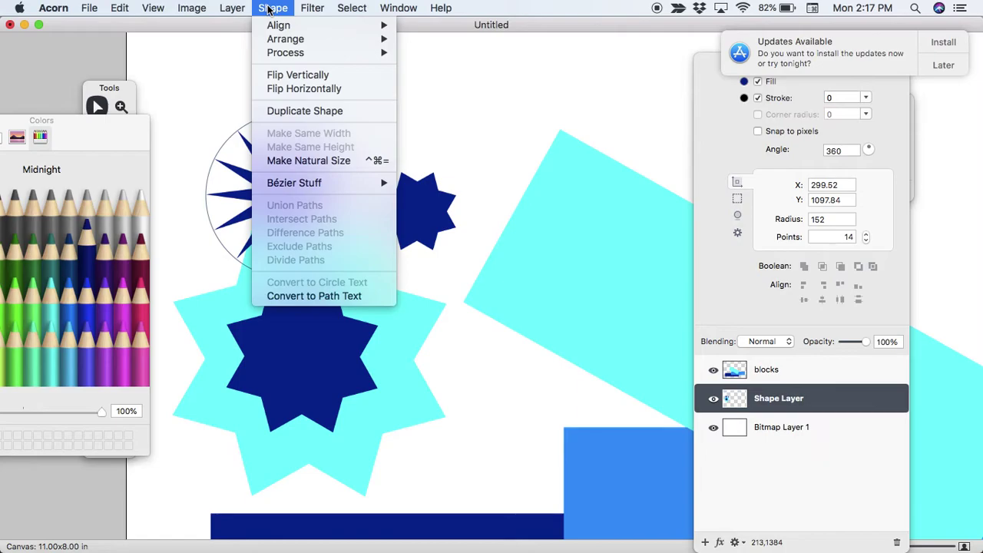
pyautogui.moveTo(289, 43)
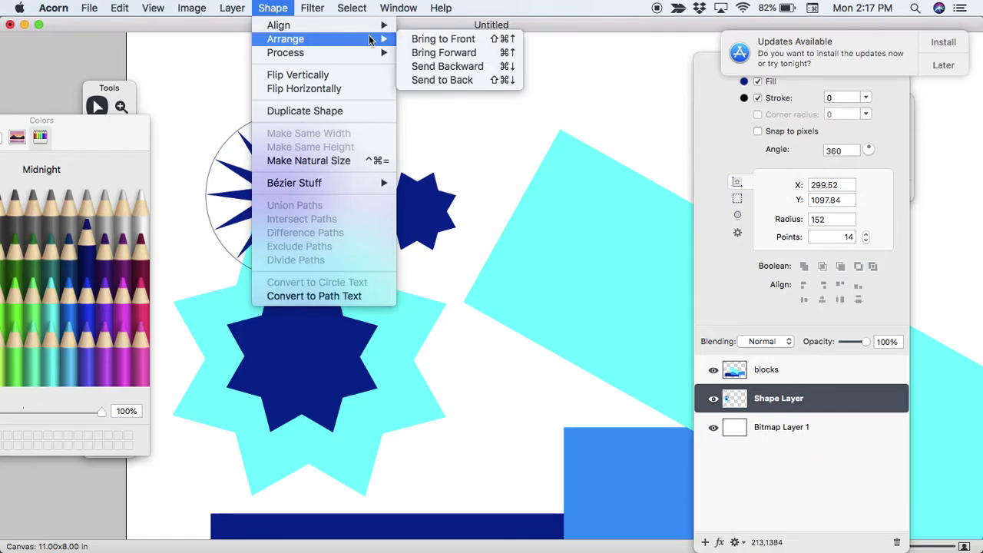
pyautogui.click(436, 80)
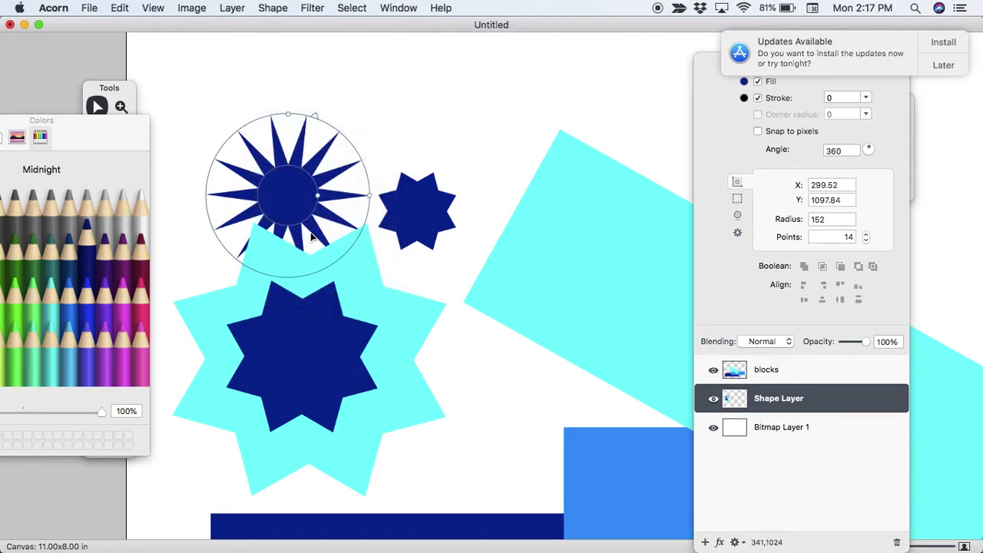
# Step: Bring the 14-point star forward by one level
pyautogui.click(279, 10)
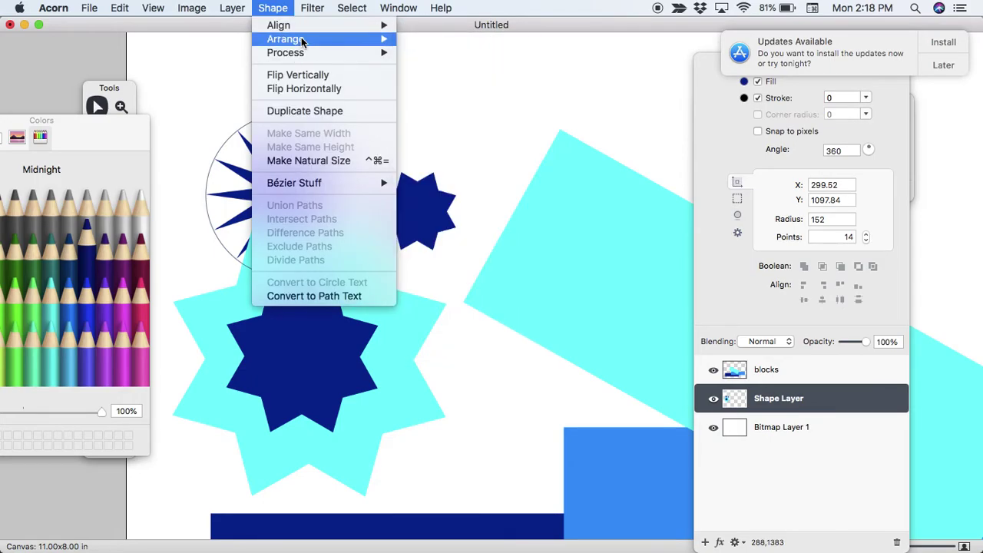
pyautogui.moveTo(376, 40)
pyautogui.click(436, 54)
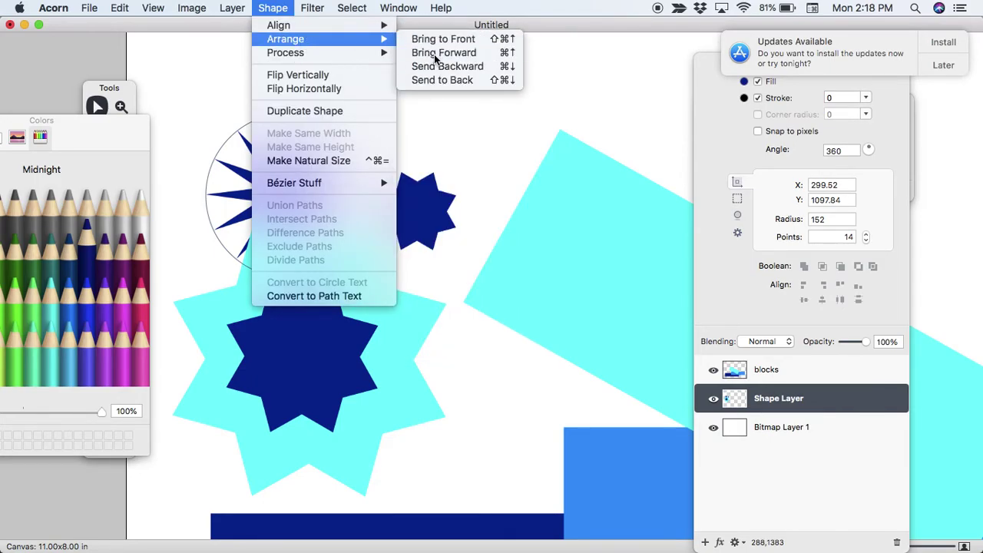
pyautogui.click(301, 200)
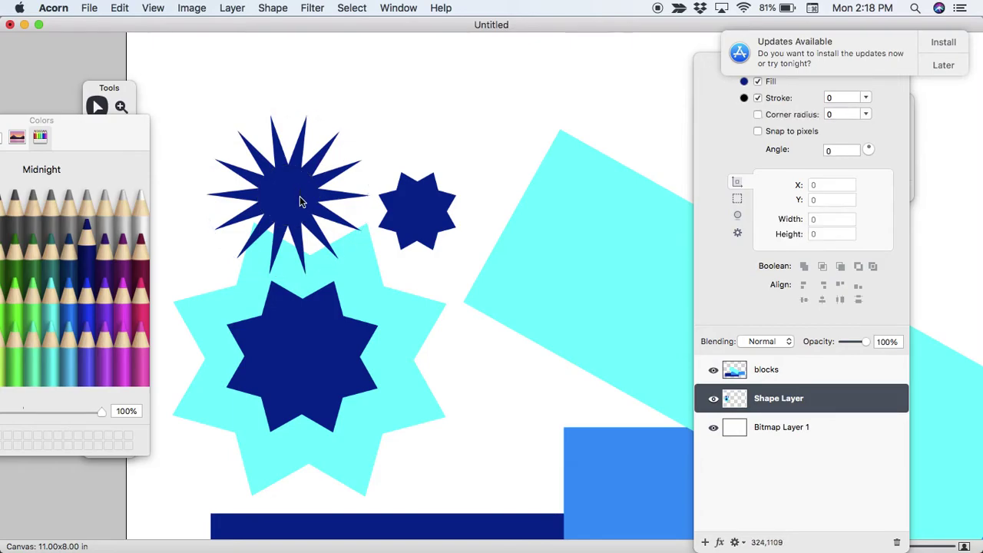
pyautogui.click(366, 112)
pyautogui.click(296, 190)
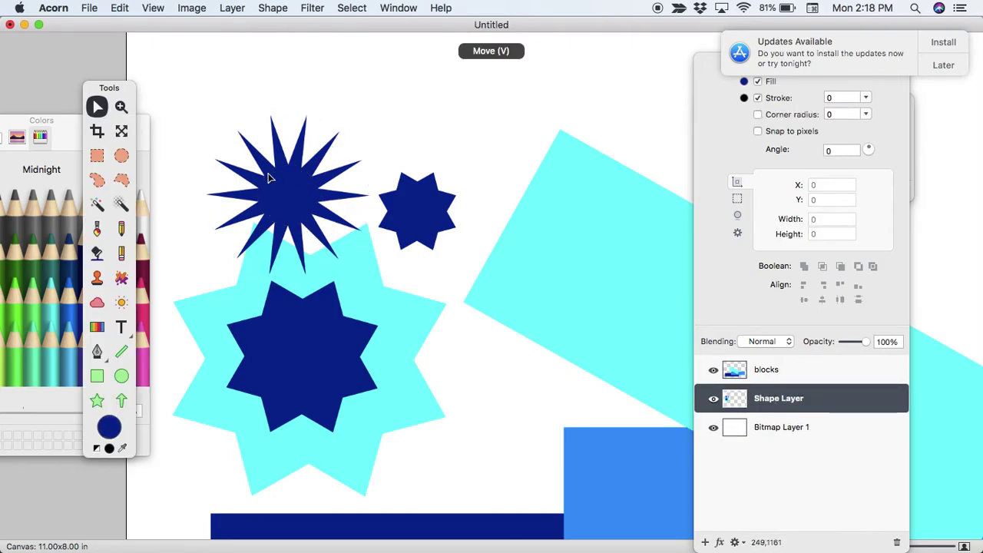
pyautogui.click(353, 117)
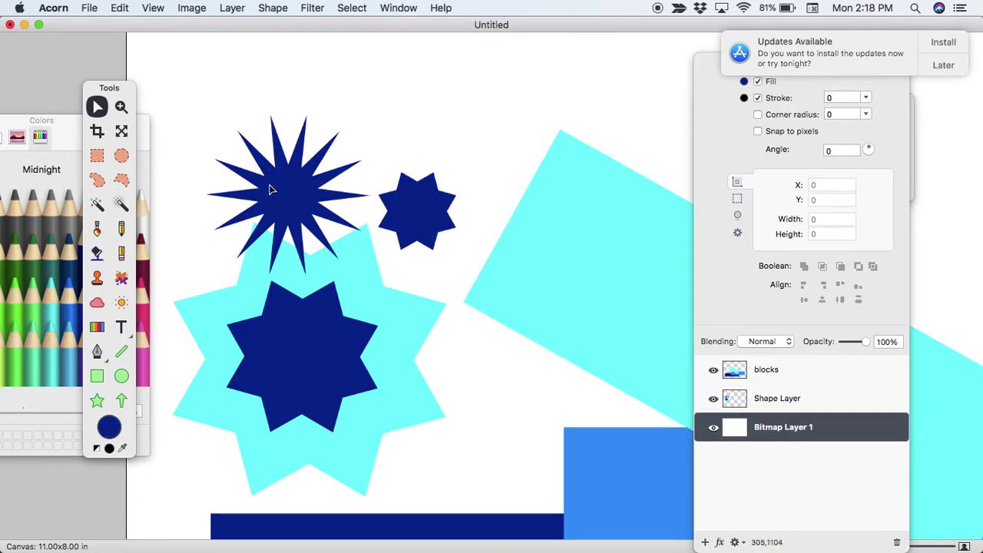
pyautogui.click(284, 200)
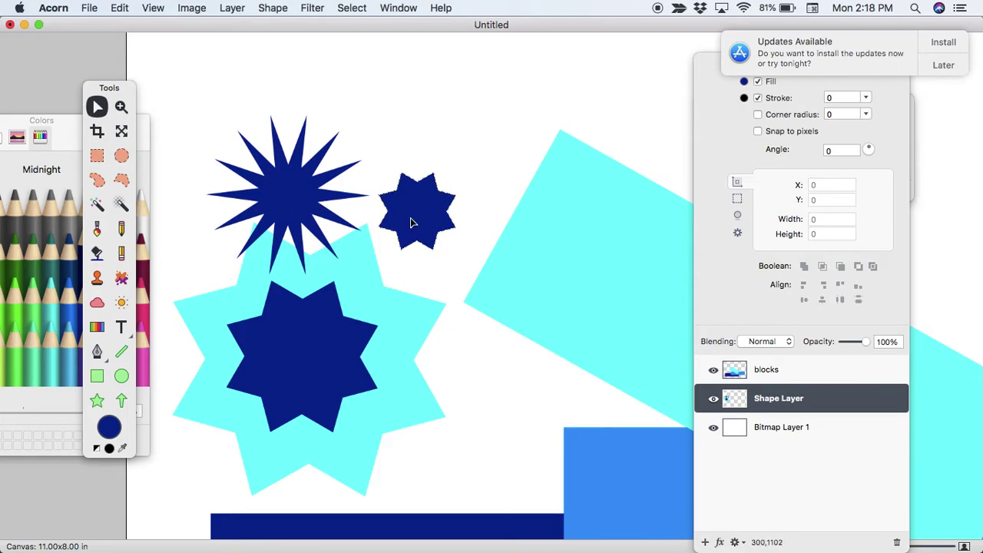
# Step: Add a copy of the aqua rectangle rotated to -90 degrees, about 981 px long, crossing the original near its right end
pyautogui.scroll(-6, 446, 211)
pyautogui.hscroll(2, 454, 90)
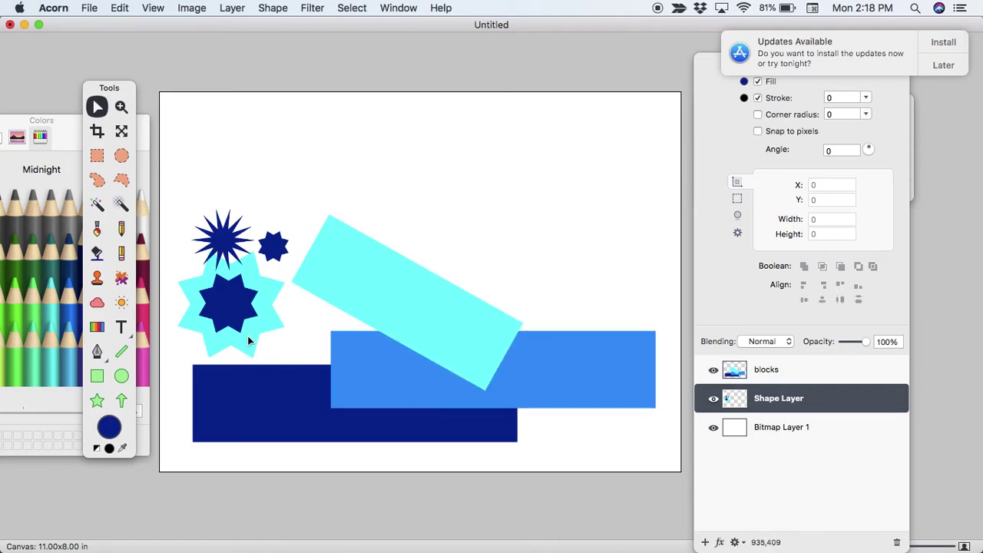
pyautogui.click(373, 368)
pyautogui.press('super+d')
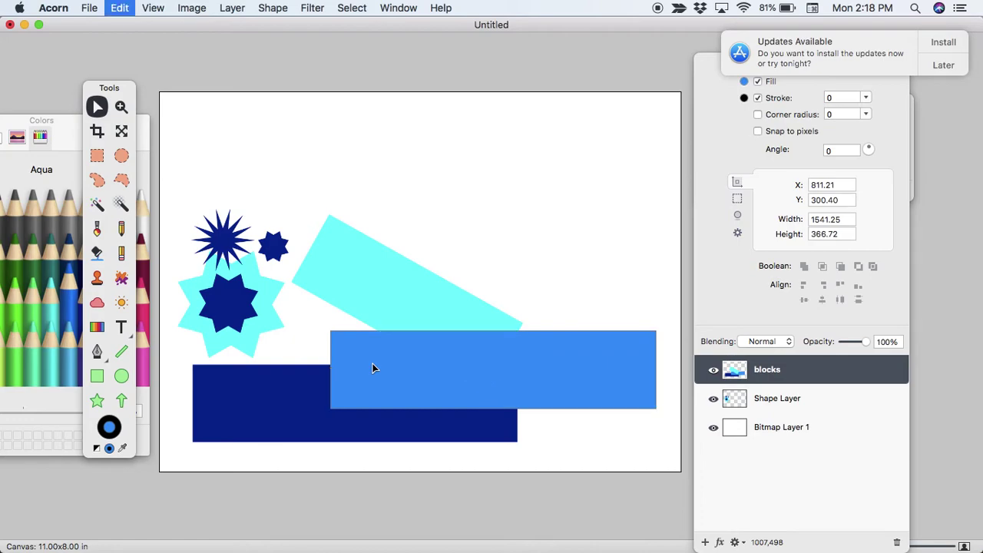
pyautogui.moveTo(372, 369); pyautogui.dragTo(565, 132)
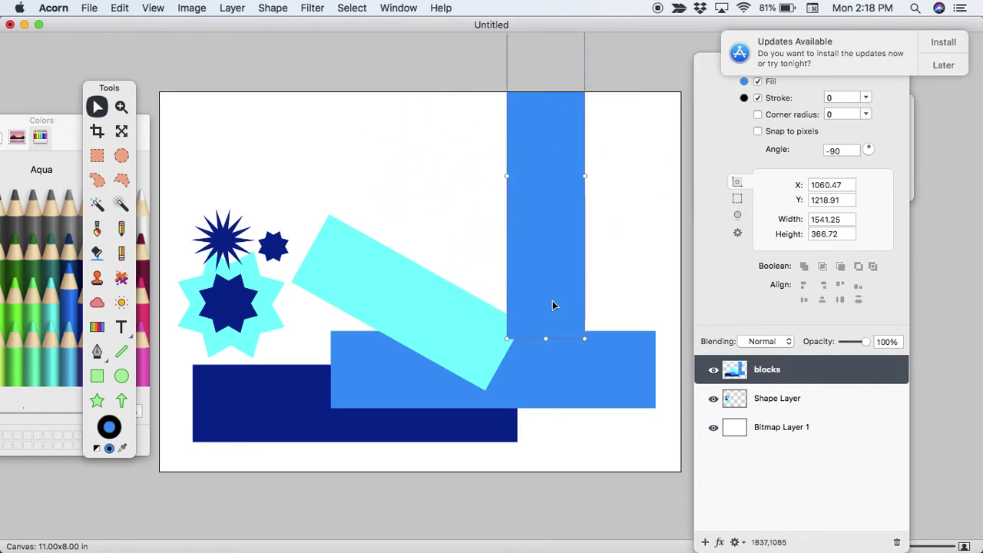
pyautogui.moveTo(547, 338); pyautogui.dragTo(549, 221)
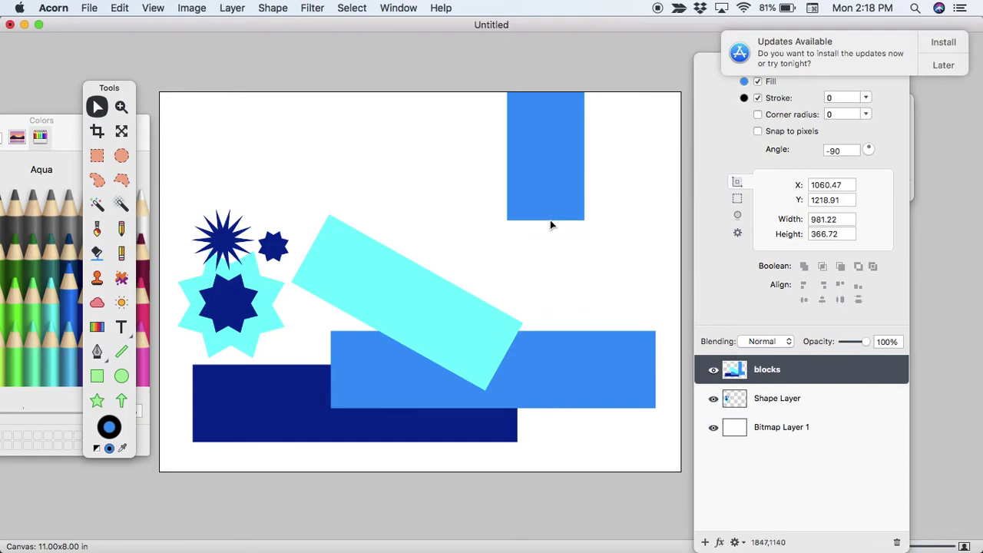
pyautogui.moveTo(558, 177); pyautogui.dragTo(605, 408)
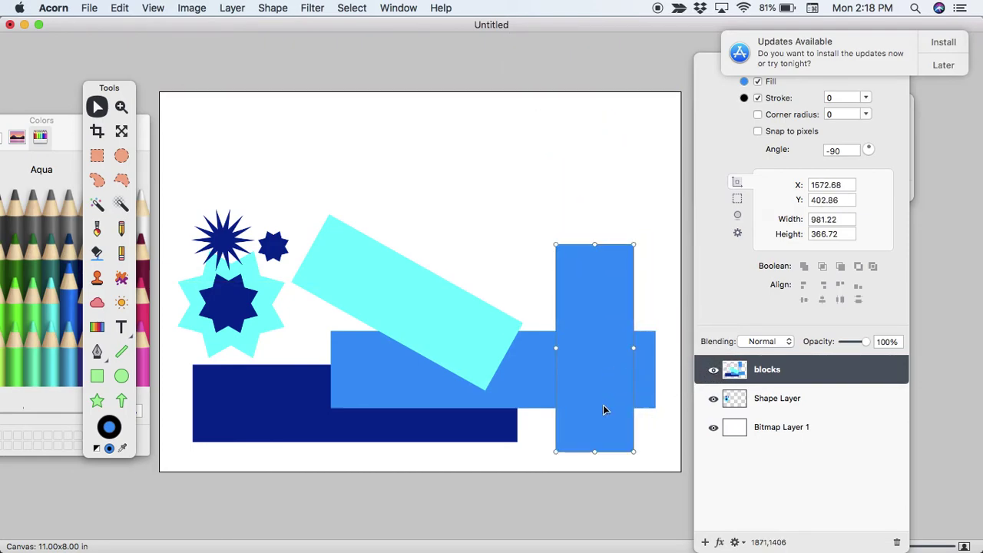
# Step: Duplicate the Midnight star above the upright rectangle and enlarge the copy to a radius of about 366 px, rotated 9 degrees
pyautogui.click(253, 302)
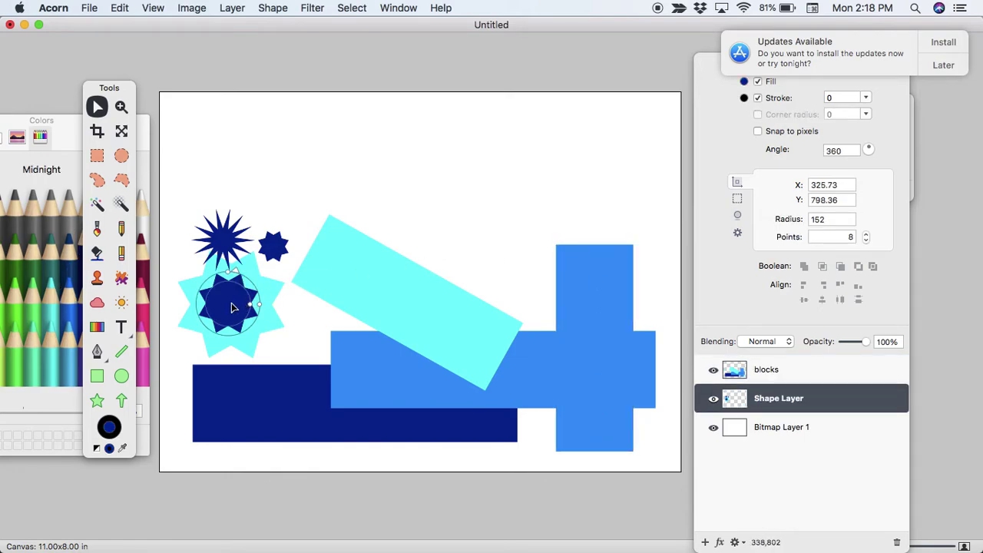
pyautogui.moveTo(232, 308); pyautogui.dragTo(569, 187)
pyautogui.moveTo(563, 153); pyautogui.dragTo(570, 123)
pyautogui.moveTo(594, 188); pyautogui.dragTo(635, 202)
pyautogui.moveTo(560, 188); pyautogui.dragTo(574, 199)
pyautogui.click(419, 198)
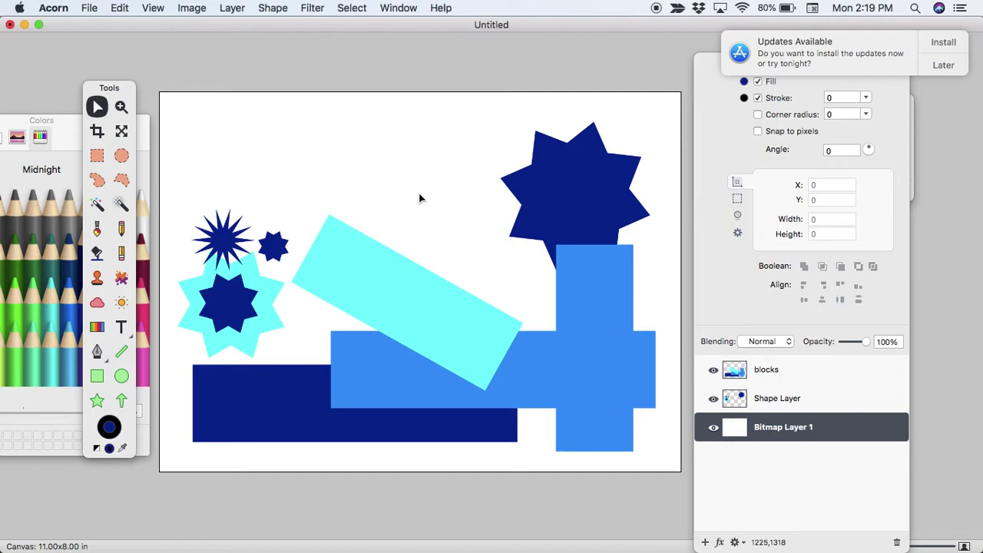
# Step: Give the large star above the upright rectangle a black stroke of 35 and a Magenta fill
pyautogui.click(569, 197)
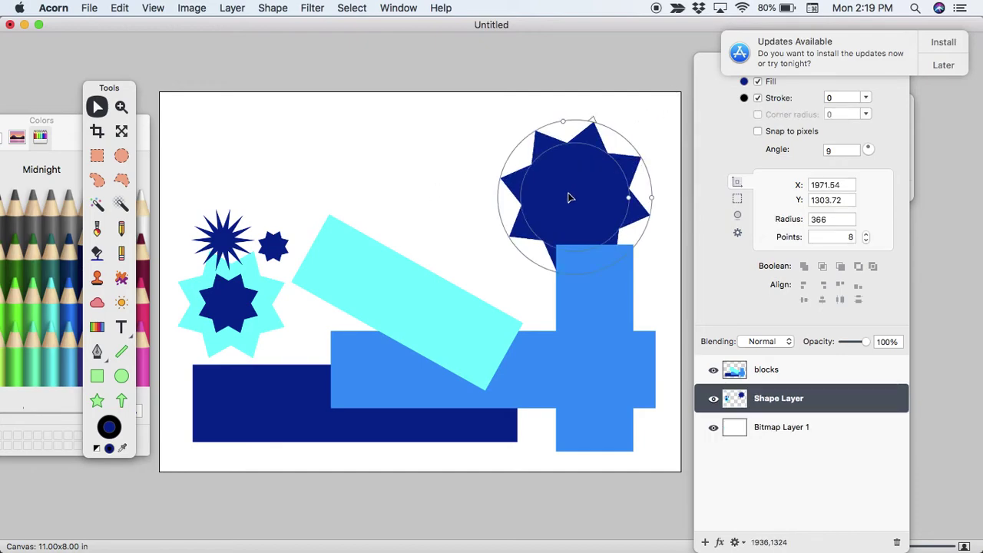
pyautogui.moveTo(707, 69); pyautogui.dragTo(659, 68)
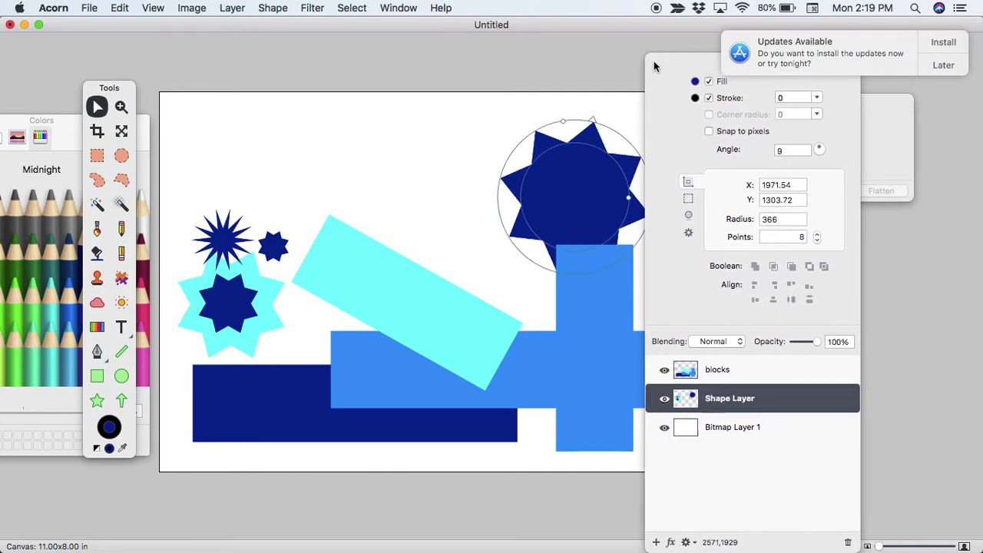
pyautogui.click(817, 97)
pyautogui.moveTo(785, 112); pyautogui.dragTo(802, 112)
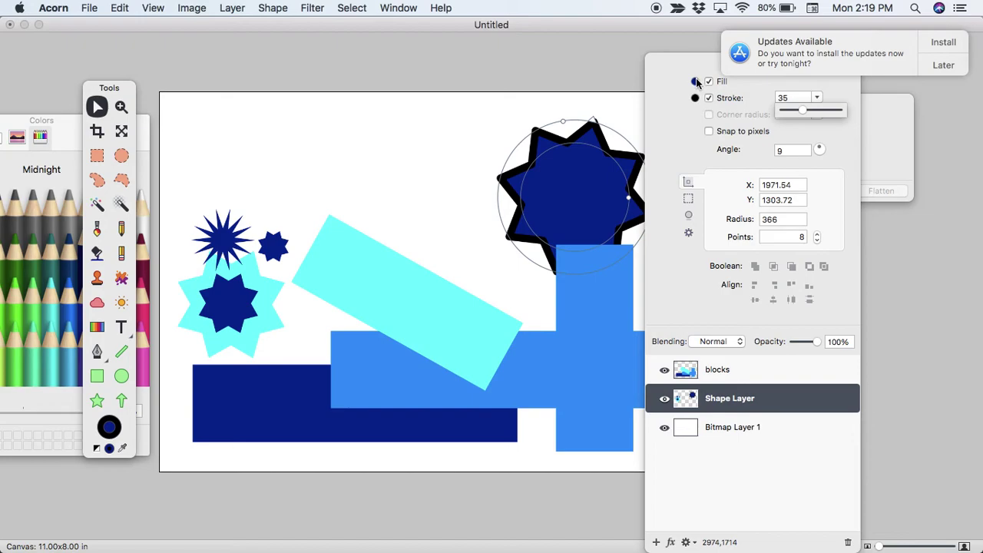
pyautogui.click(696, 82)
pyautogui.click(125, 302)
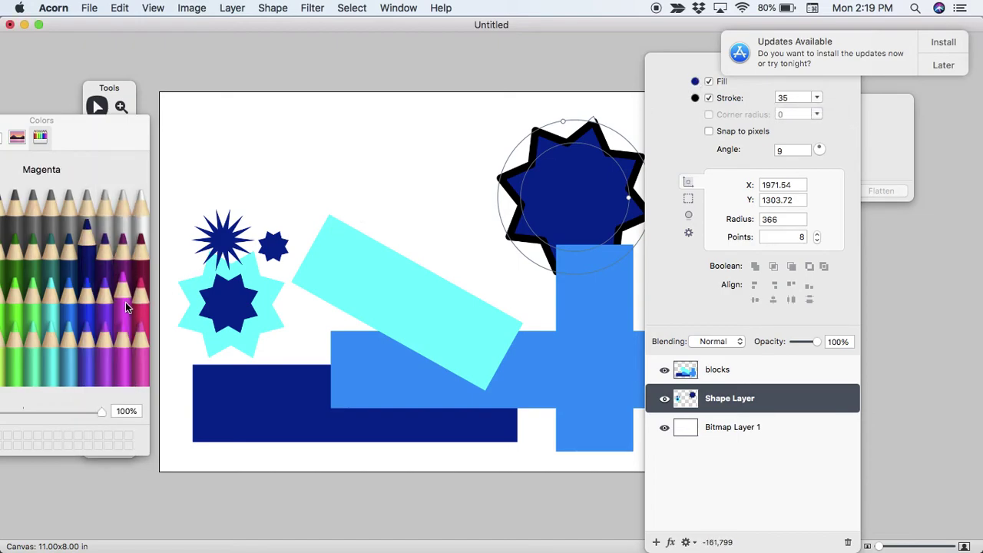
pyautogui.click(328, 219)
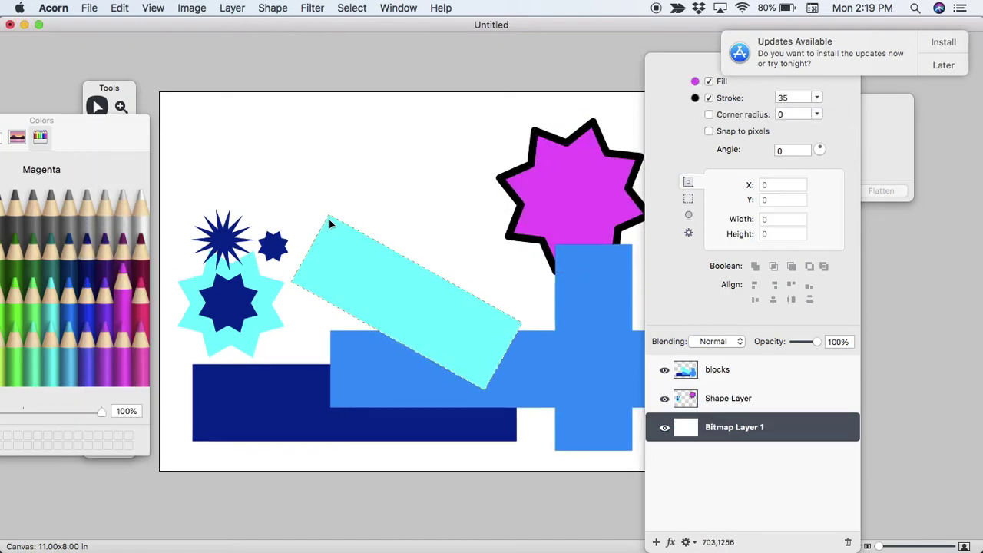
# Step: Start a text object above the tilted rectangle and set the font size to 100
pyautogui.press('super+minus')
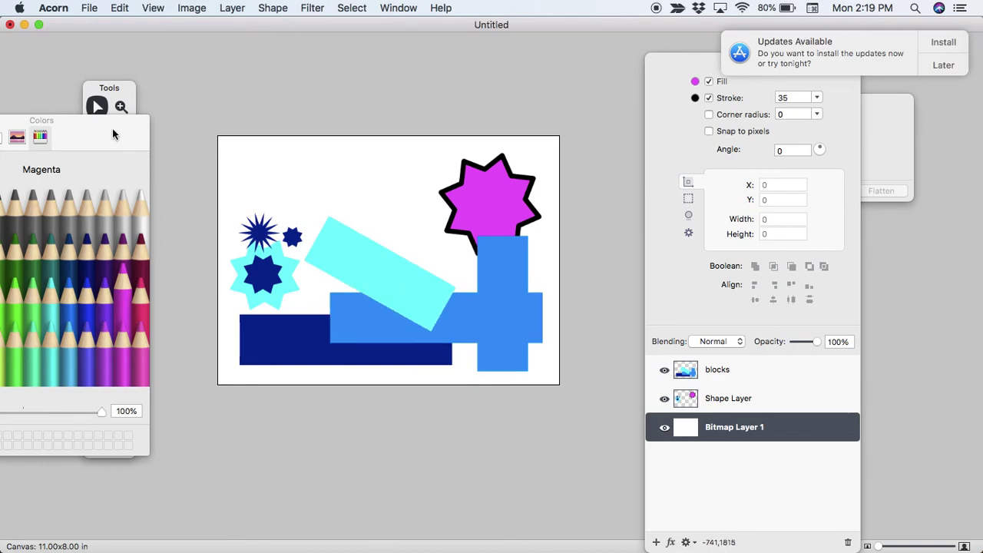
pyautogui.moveTo(112, 134); pyautogui.dragTo(43, 289)
pyautogui.click(122, 327)
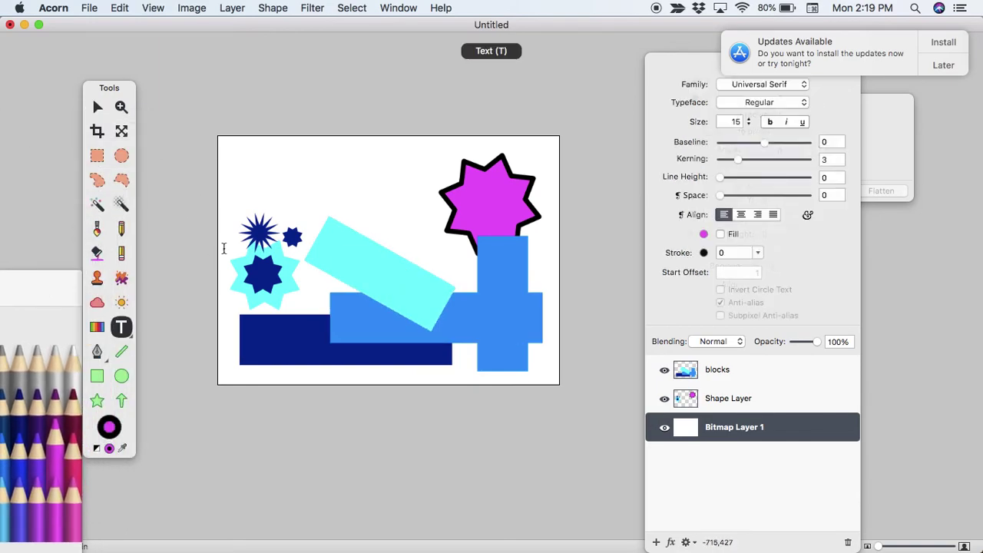
pyautogui.click(331, 173)
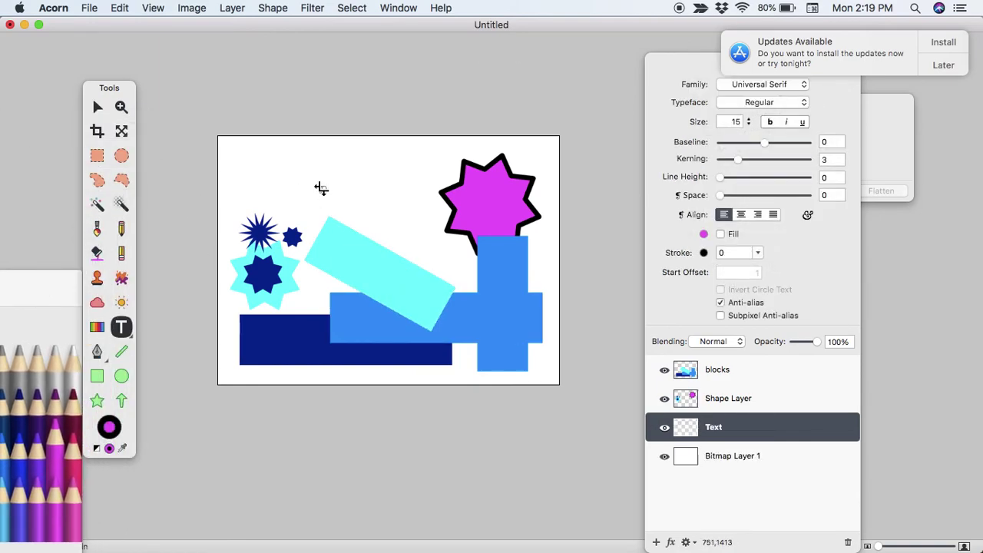
pyautogui.click(734, 124)
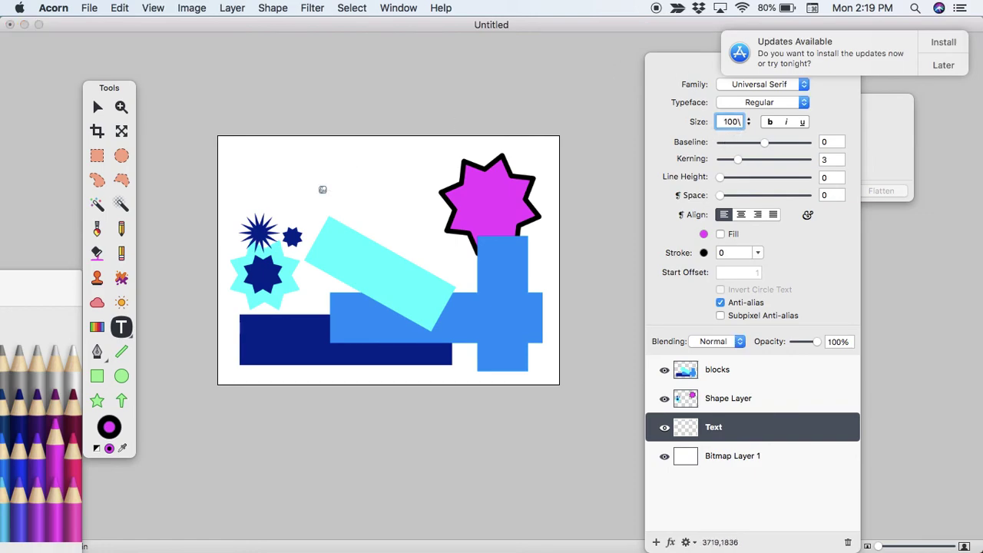
# Step: Add the magenta title "A - SYMMETRY" above the tilted rectangle and deselect it
pyautogui.click(121, 326)
pyautogui.click(297, 181)
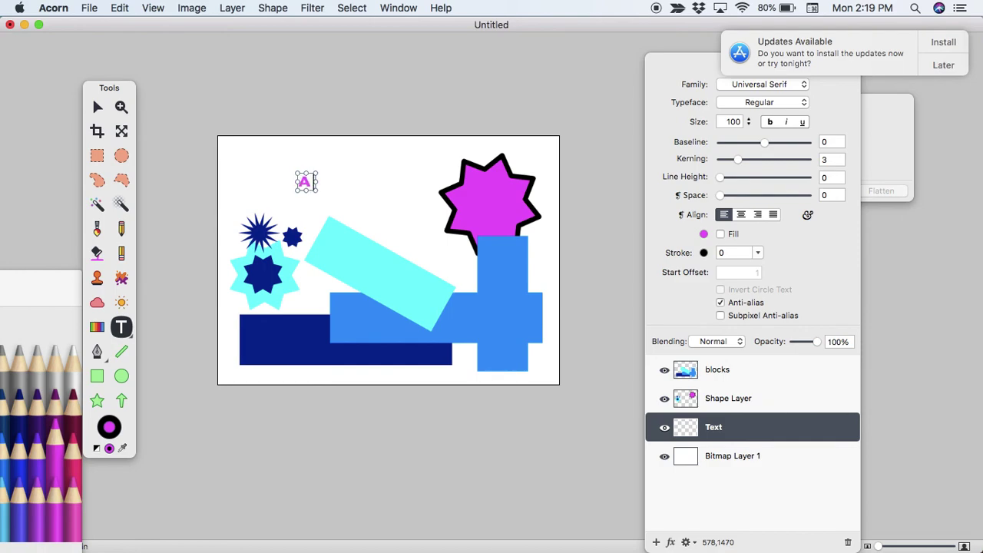
pyautogui.write('A - SYMMETRY')
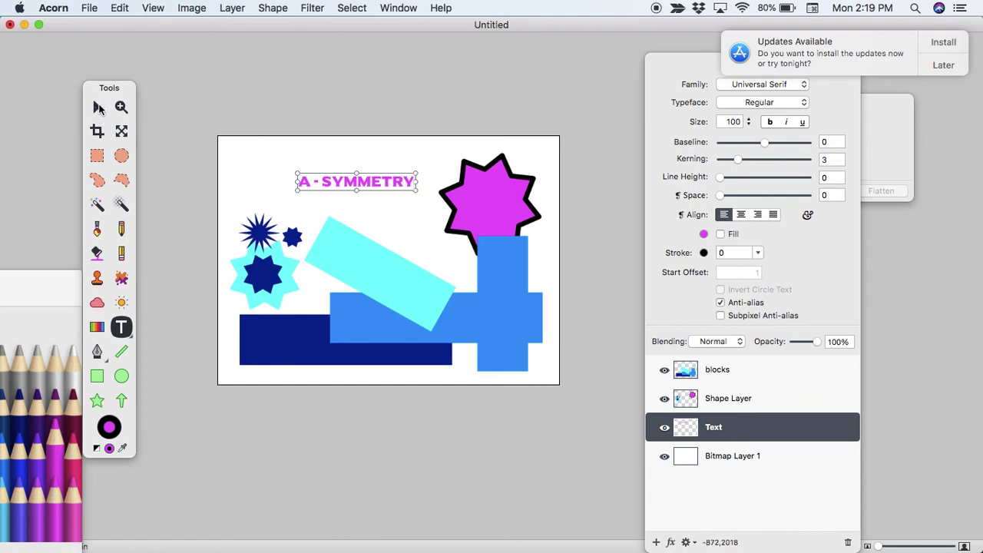
pyautogui.press('Escape')
pyautogui.press('v')
pyautogui.click(382, 157)
# Step: Enlarge the canvas view and reposition the tools palette and the inspector to clear the artwork
pyautogui.scroll(3, 383, 157)
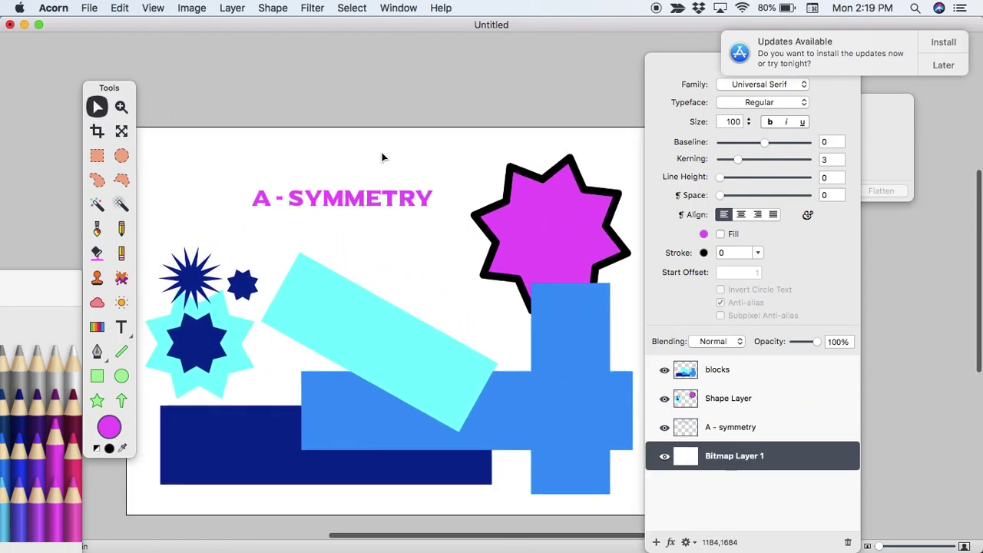
pyautogui.moveTo(120, 93); pyautogui.dragTo(119, 72)
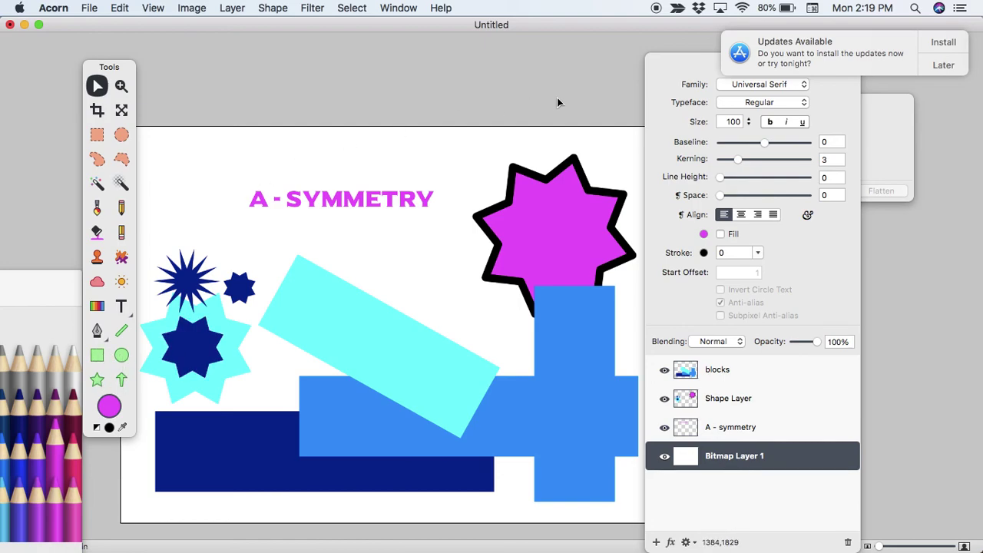
pyautogui.moveTo(690, 65); pyautogui.dragTo(783, 66)
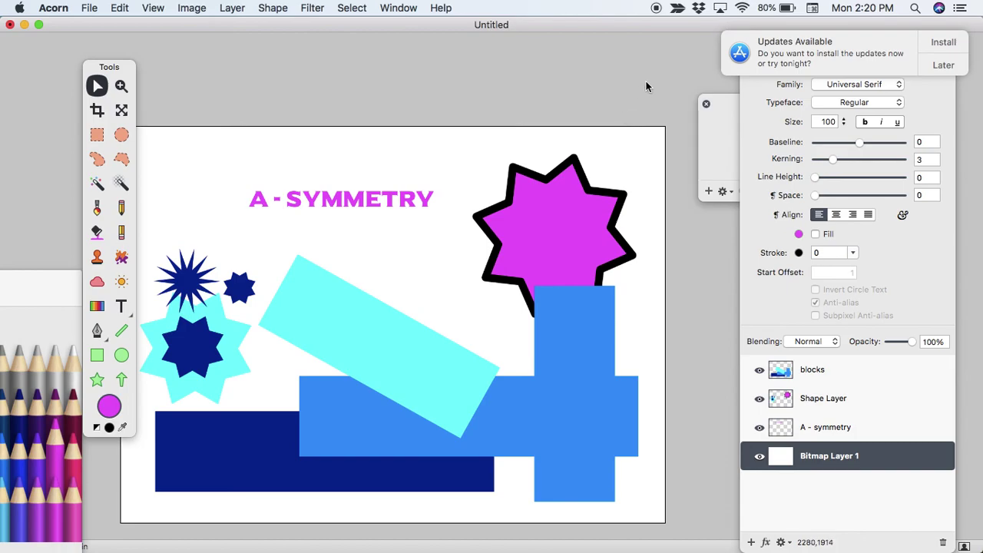